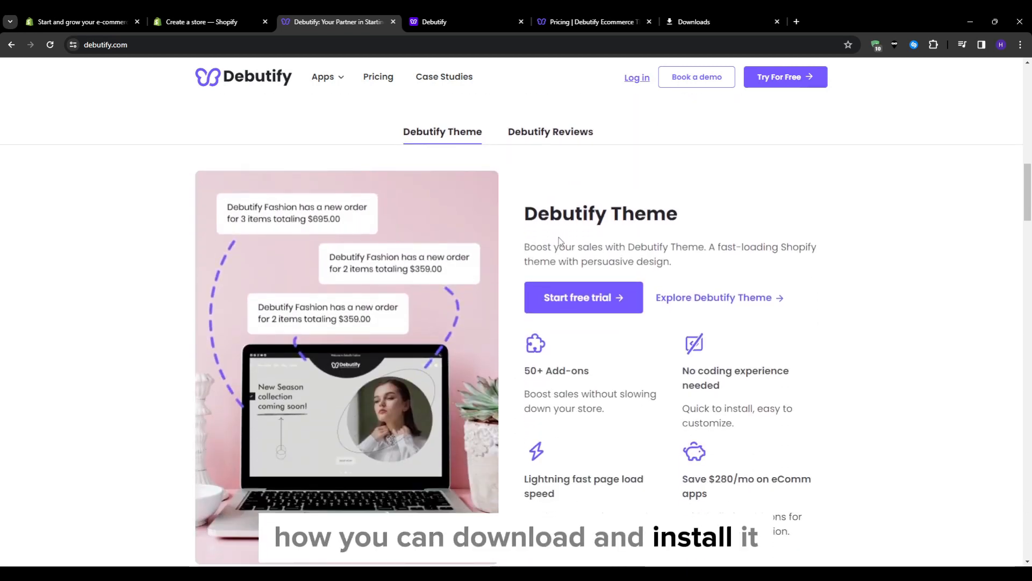
# - Review the Debutify Theme section and the example stores built with it on the Debutify home page
pyautogui.tripleClick(571, 216)
pyautogui.click(586, 229)
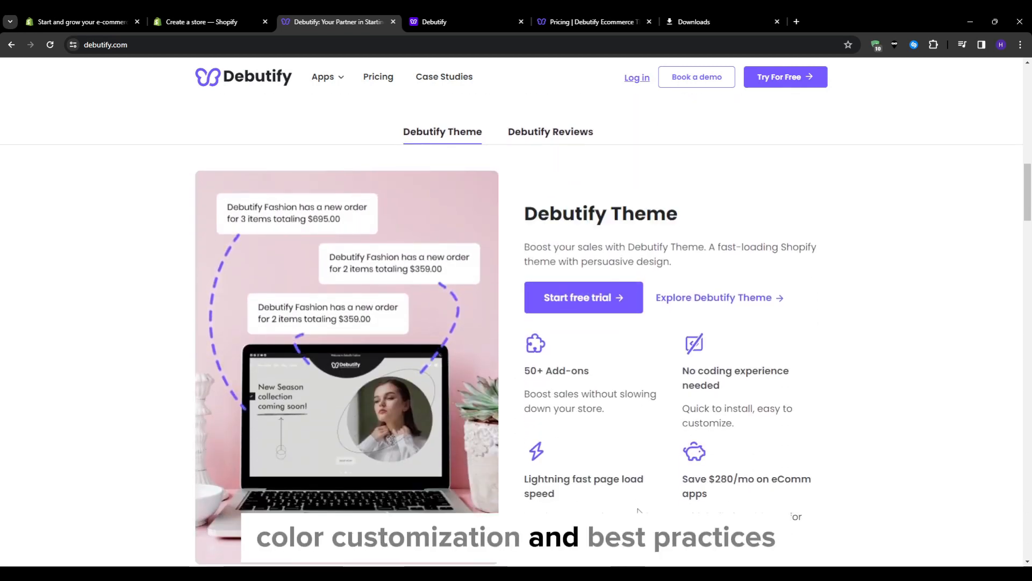
pyautogui.scroll(-1, 76, 359)
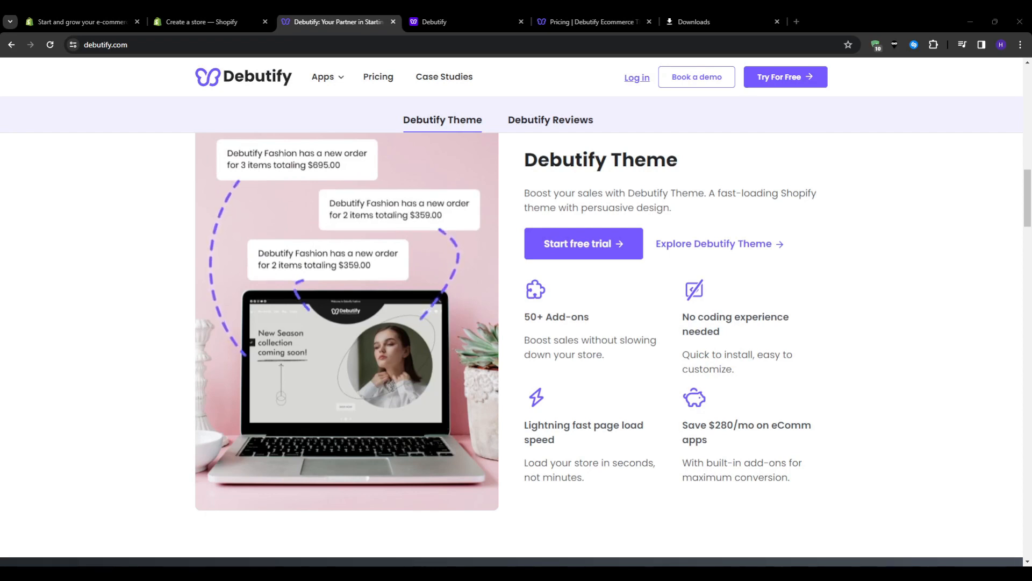
pyautogui.scroll(-6, 905, 286)
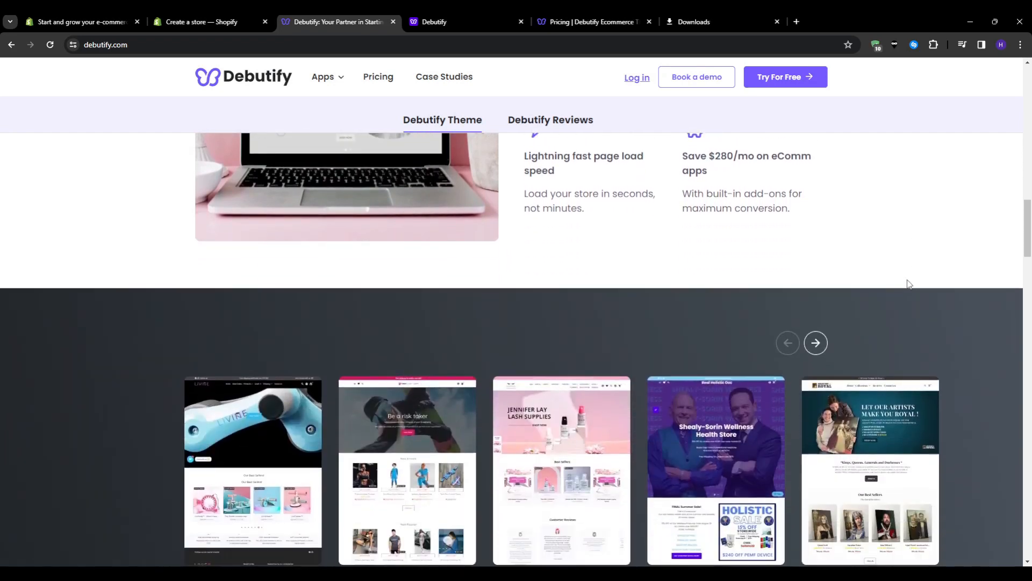
pyautogui.scroll(-1, 901, 287)
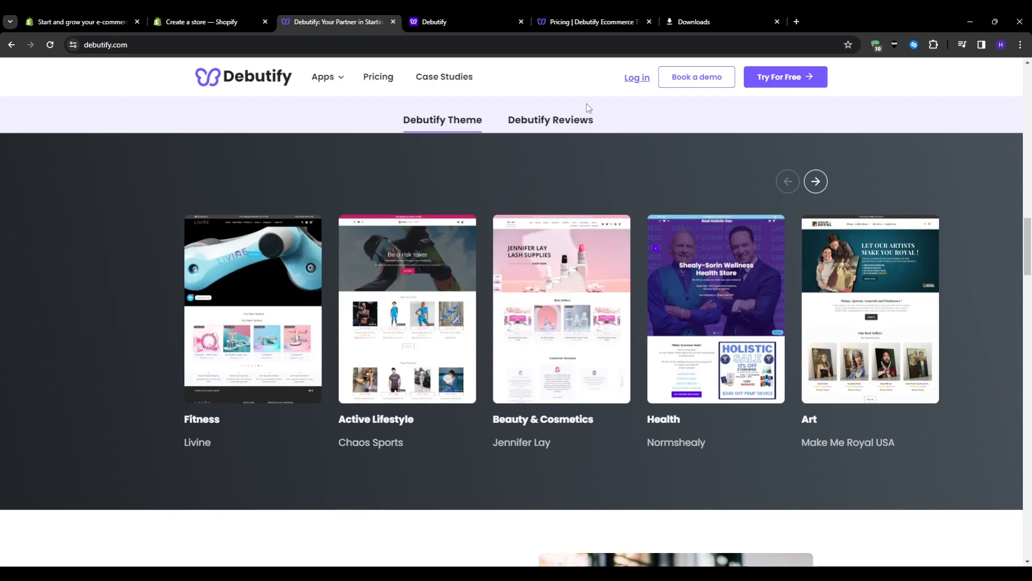
# - Examine the Debutify Reviews section, the integrations and the customer testimonials on the home page
pyautogui.click(551, 118)
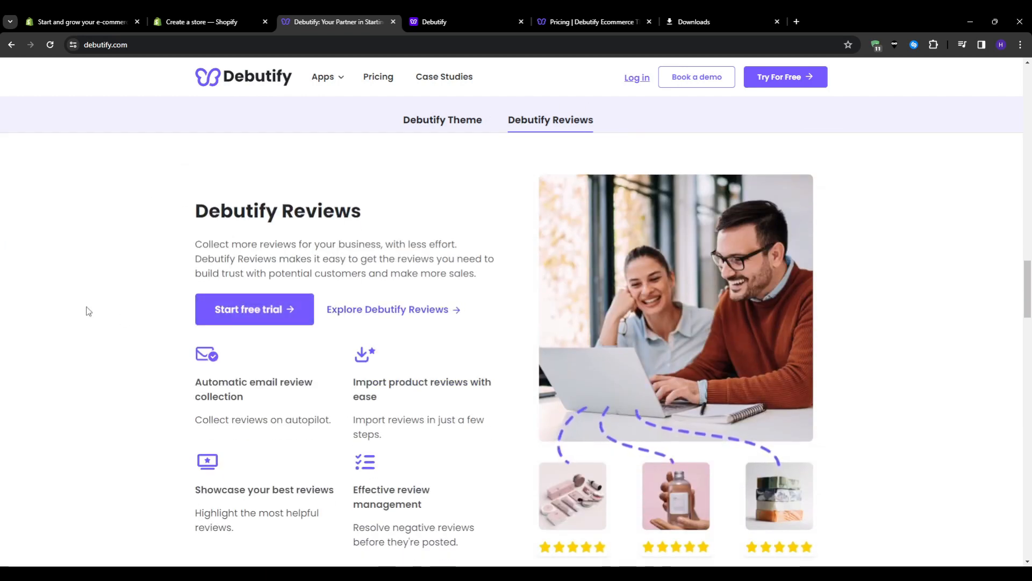
pyautogui.scroll(-1, 86, 310)
pyautogui.scroll(-2, 86, 310)
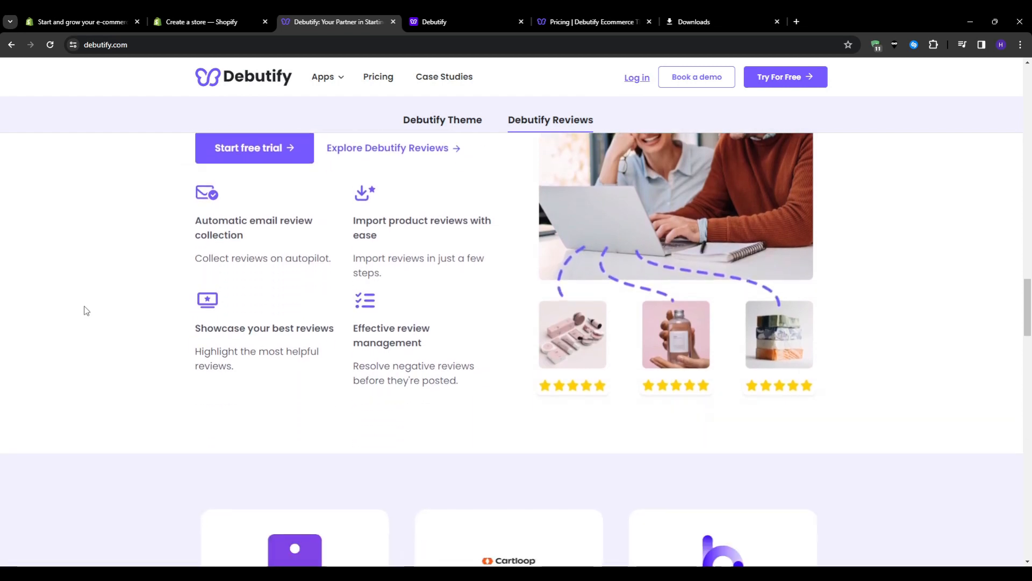
pyautogui.scroll(-5, 86, 310)
pyautogui.scroll(-2, 86, 311)
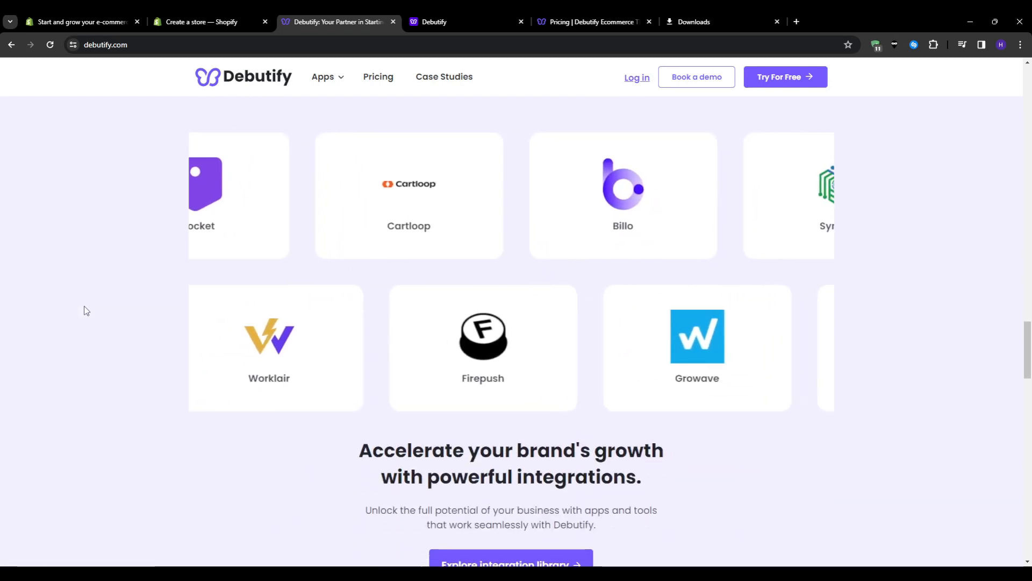
pyautogui.scroll(-5, 75, 323)
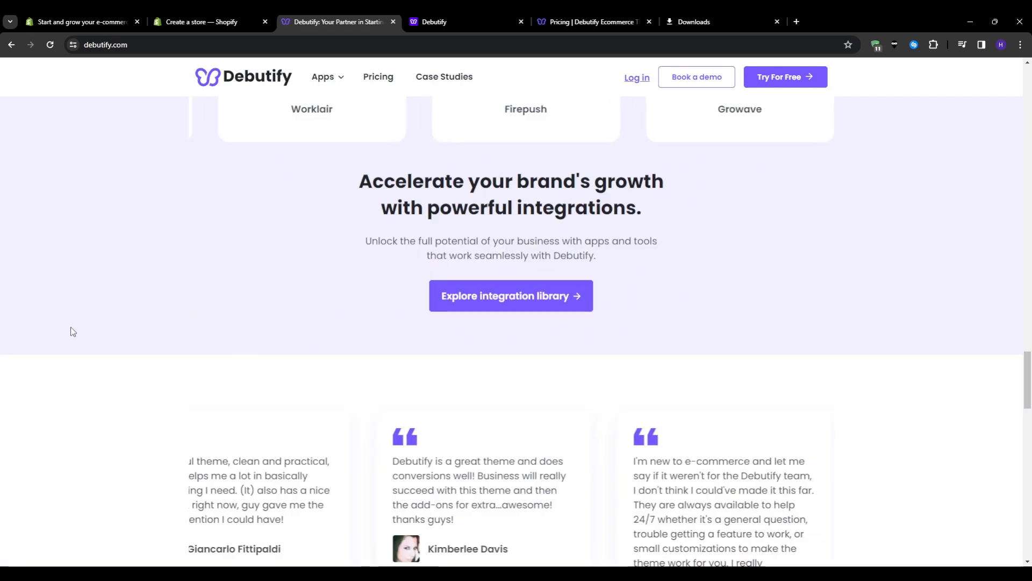
pyautogui.scroll(-5, 74, 331)
pyautogui.scroll(14, 73, 331)
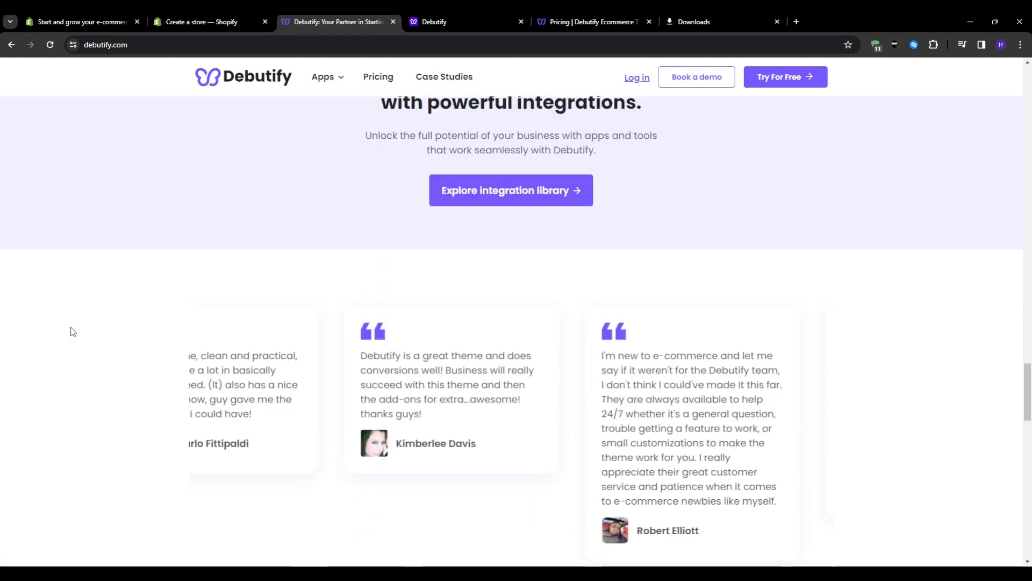
pyautogui.scroll(5, 73, 332)
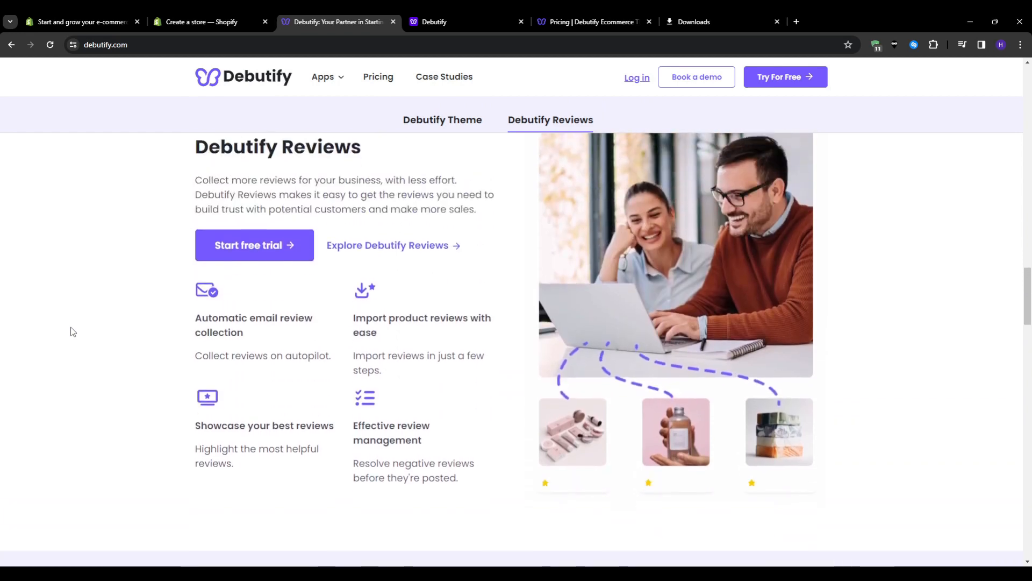
pyautogui.scroll(4, 73, 331)
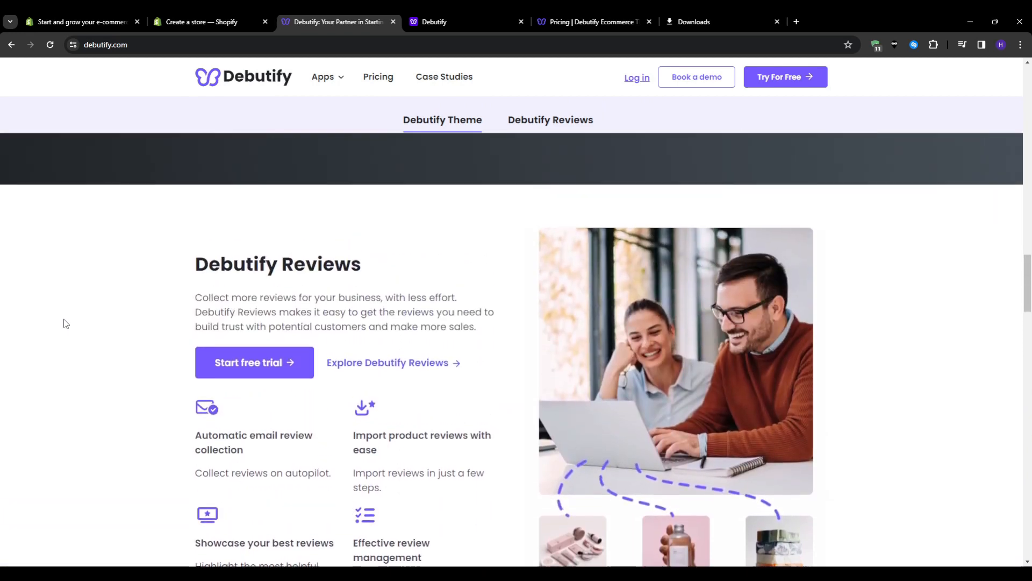
# - Switch to the Shopify website and examine the monthly prices and features of its plans
pyautogui.click(81, 21)
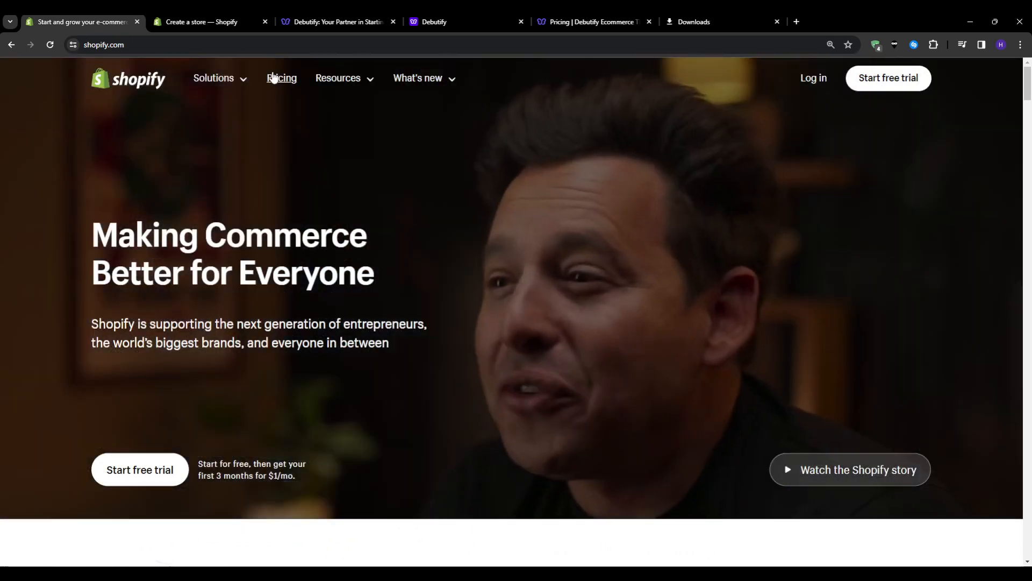
pyautogui.click(274, 78)
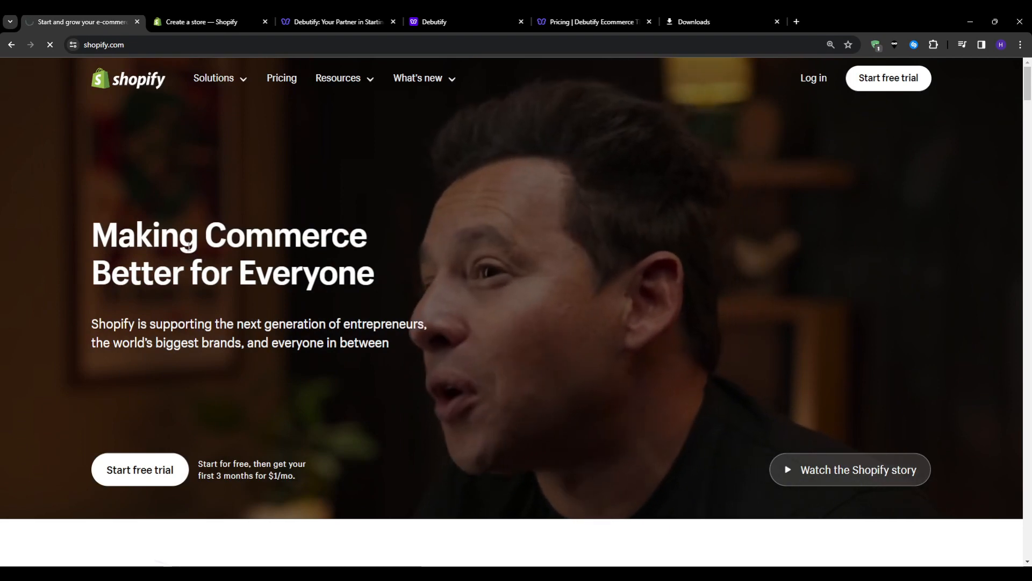
pyautogui.scroll(-4, 150, 230)
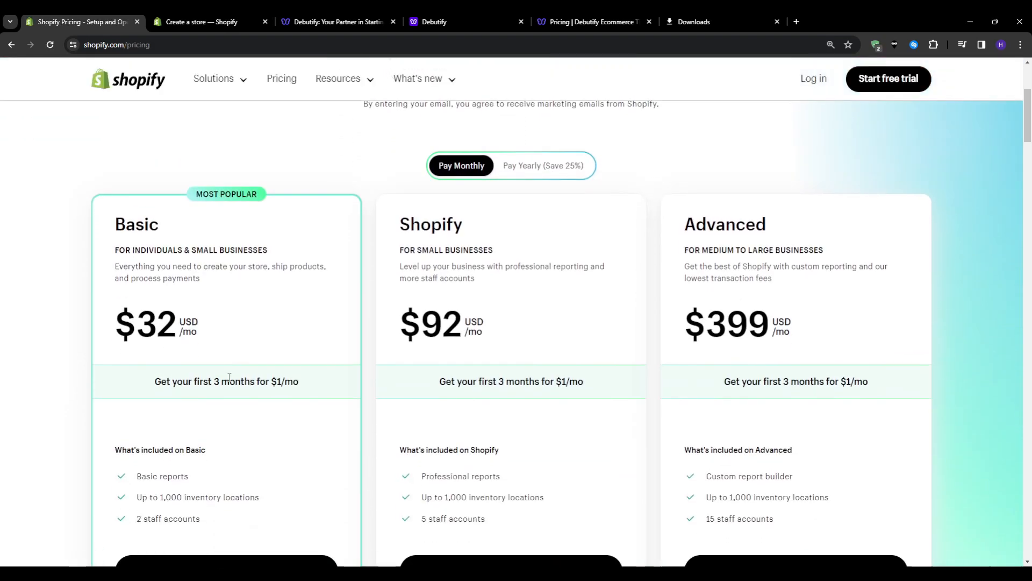
pyautogui.scroll(-1, 69, 340)
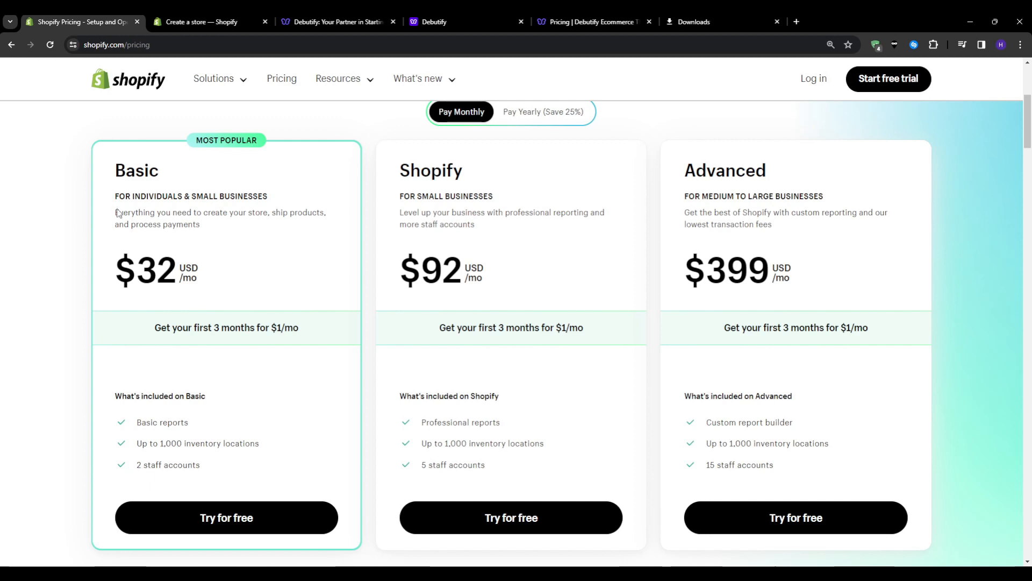
# - Create a Shopify store, skipping all the business questions and accepting Jordan as the business location
pyautogui.click(258, 23)
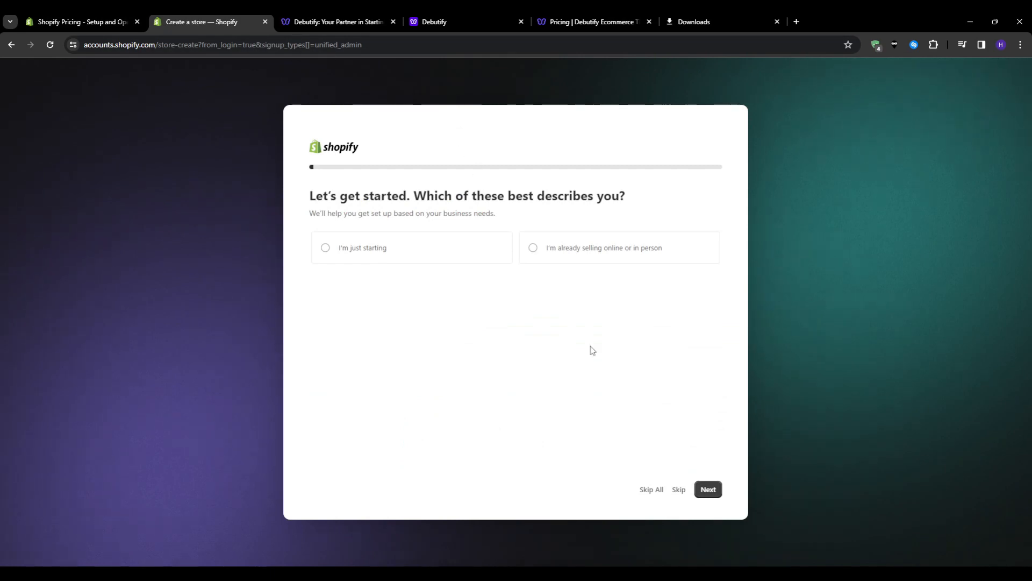
pyautogui.click(650, 494)
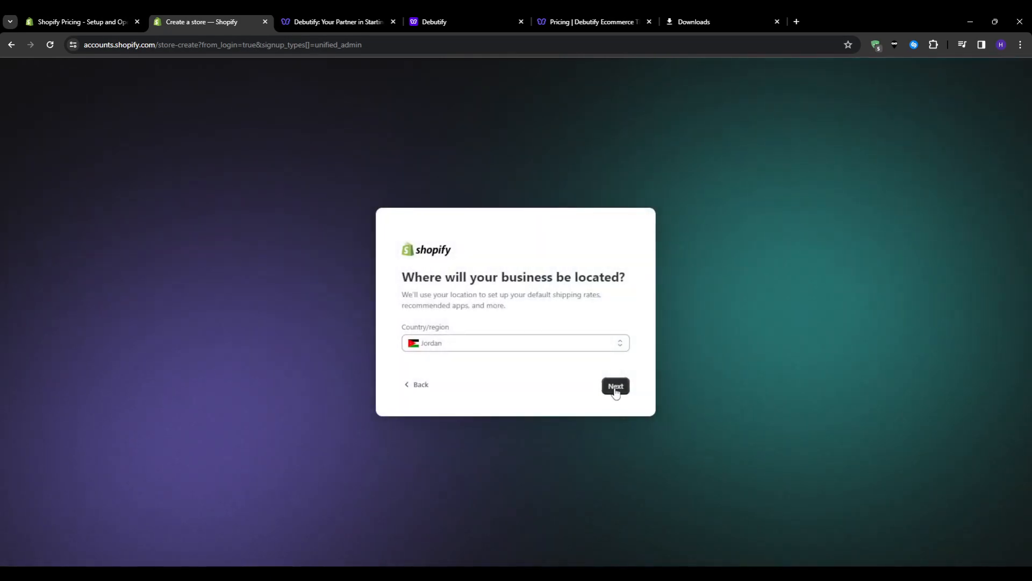
pyautogui.click(615, 386)
# - Return to the Debutify website and review the introduction and app benefits at the start of its home page
pyautogui.click(350, 20)
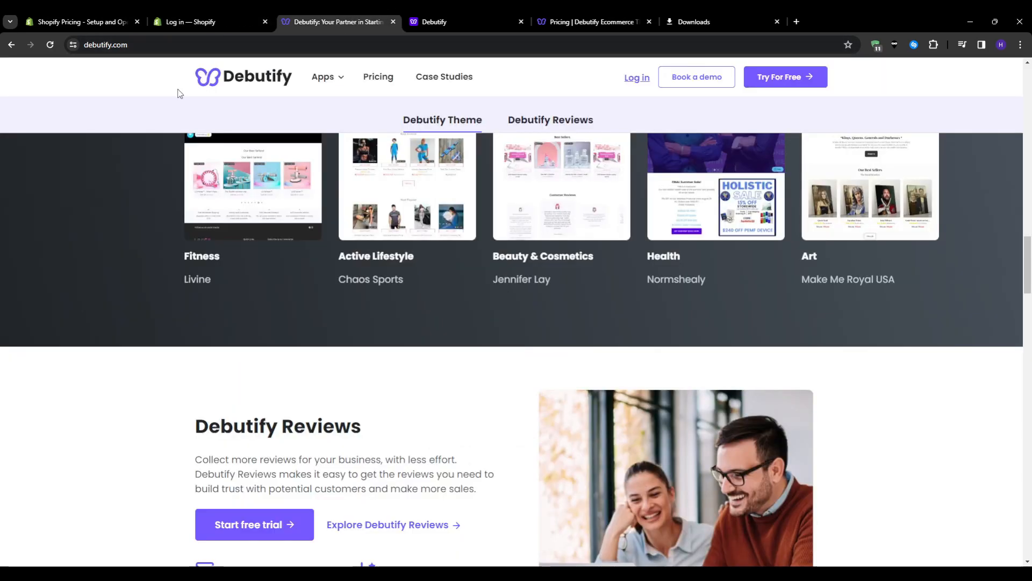
pyautogui.scroll(10, 622, 355)
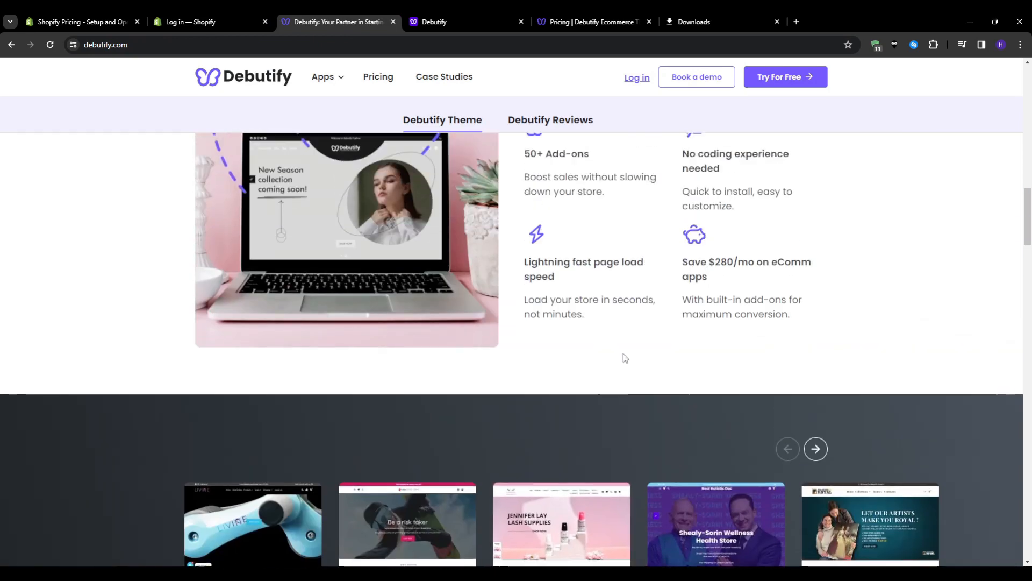
pyautogui.scroll(10, 627, 354)
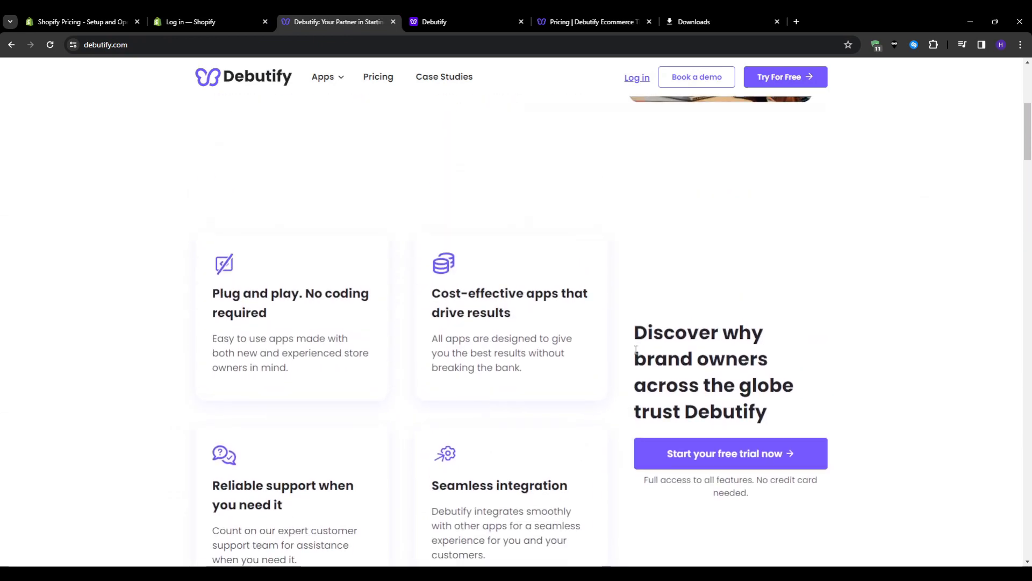
pyautogui.scroll(3, 641, 351)
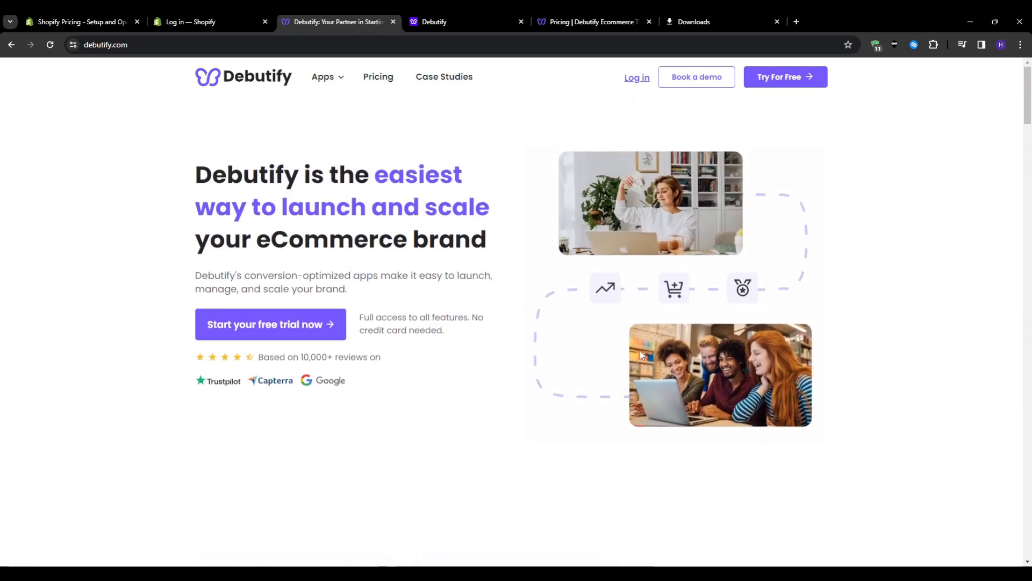
pyautogui.scroll(-6, 640, 355)
pyautogui.scroll(5, 485, 266)
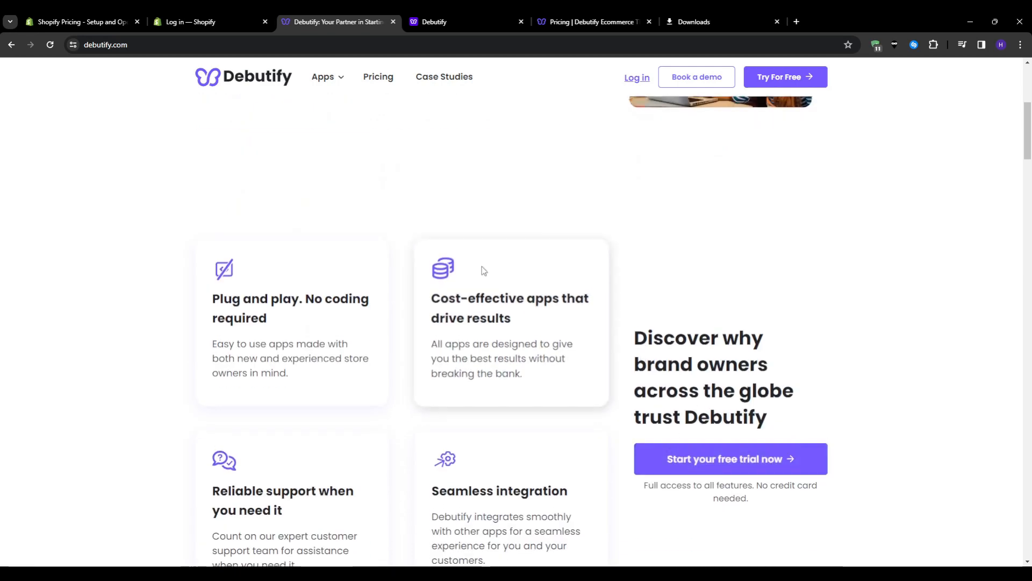
pyautogui.scroll(1, 486, 237)
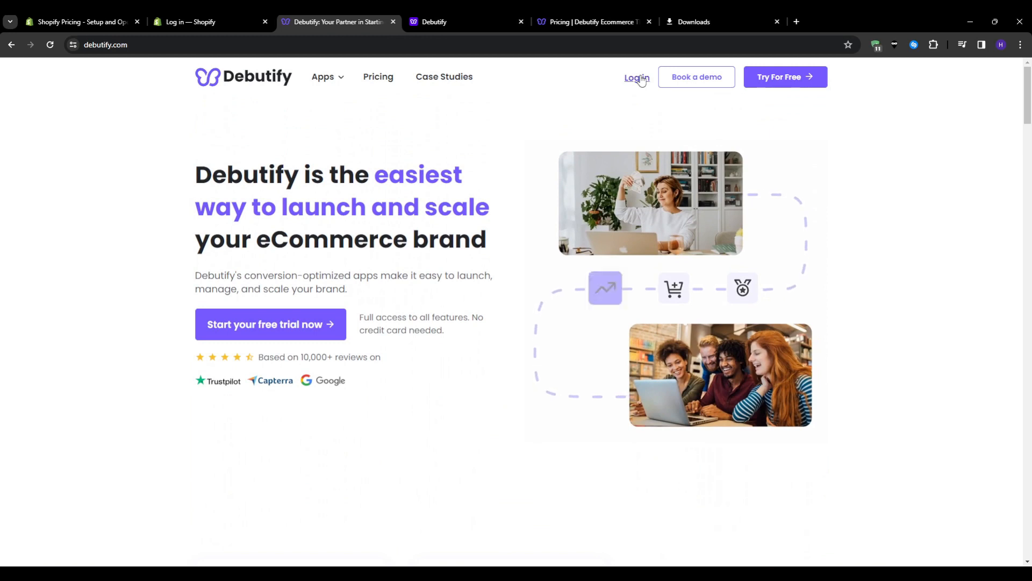
# - Switch to the Debutify account dashboard and review the setup steps, Help Center and Reviews offer
pyautogui.click(457, 19)
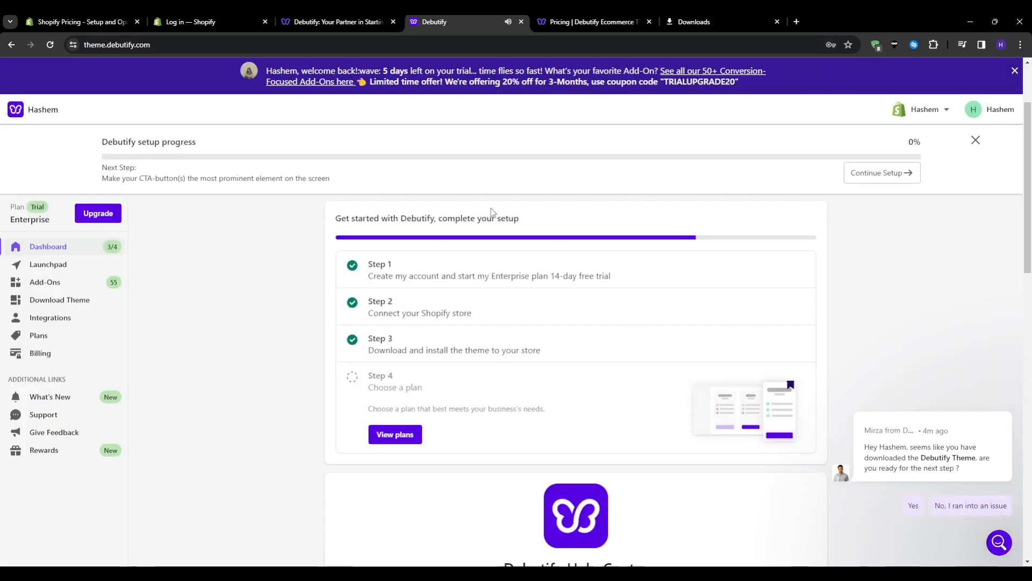
pyautogui.scroll(-6, 259, 253)
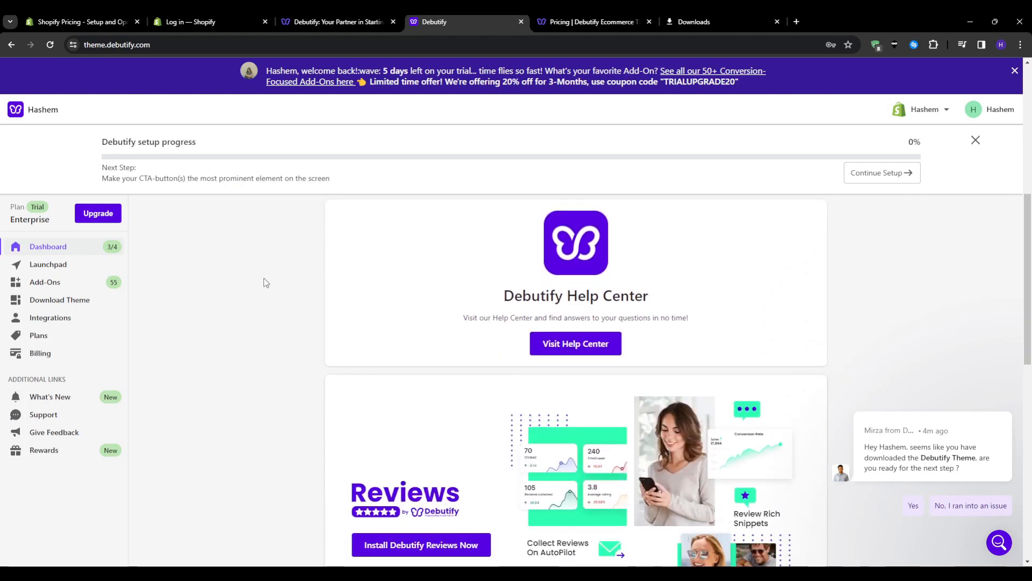
pyautogui.scroll(-2, 264, 282)
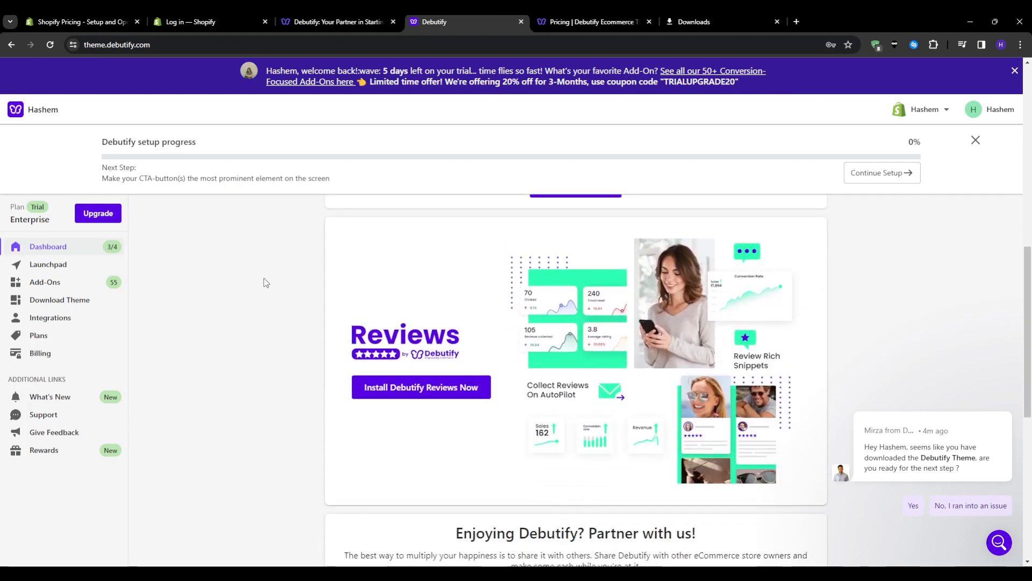
# - Go back to the Shopify pricing page and check the introductory offer on the Basic plan
pyautogui.click(124, 26)
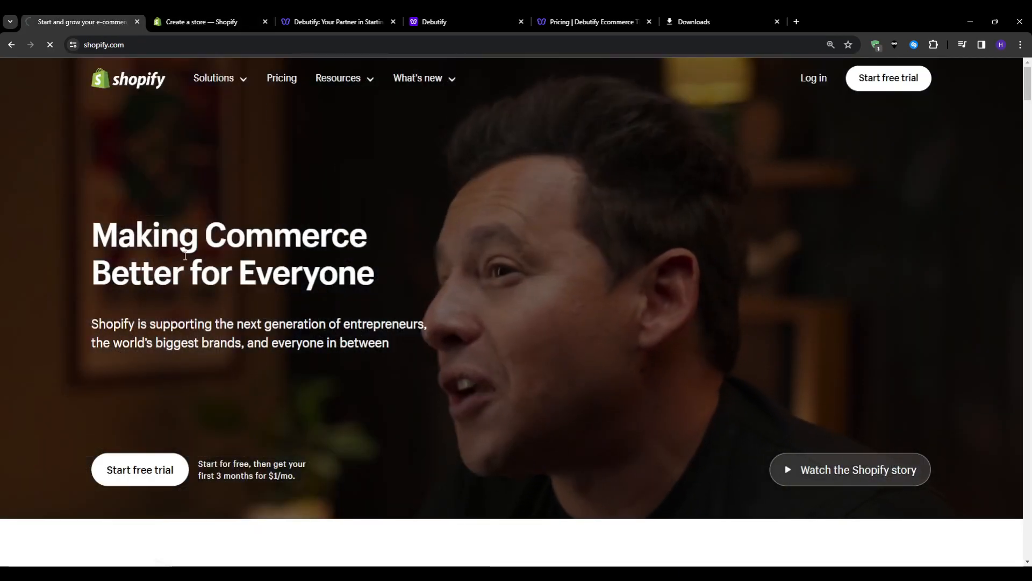
pyautogui.scroll(-4, 143, 238)
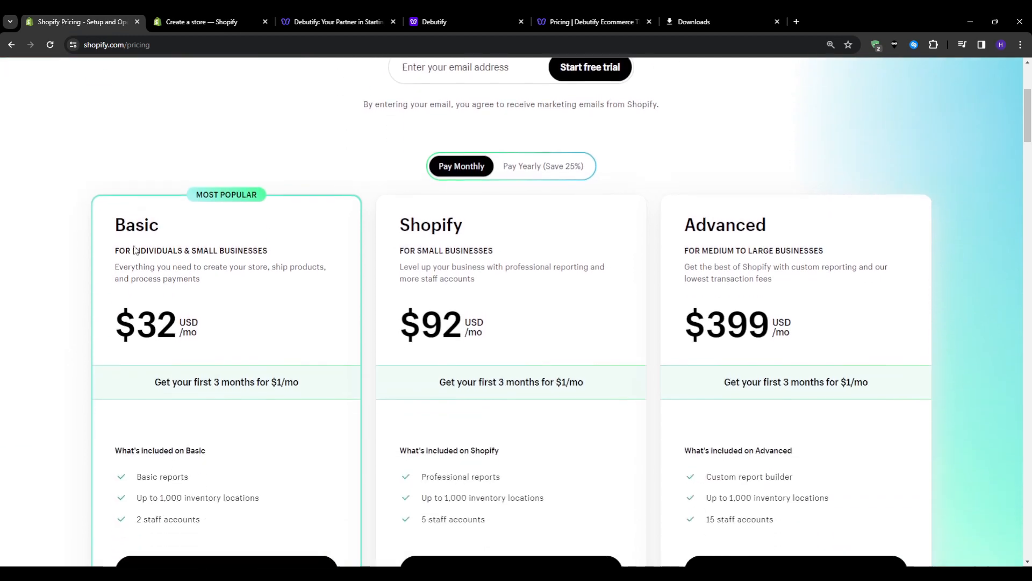
pyautogui.tripleClick(218, 379)
pyautogui.click(69, 341)
pyautogui.scroll(-1, 68, 340)
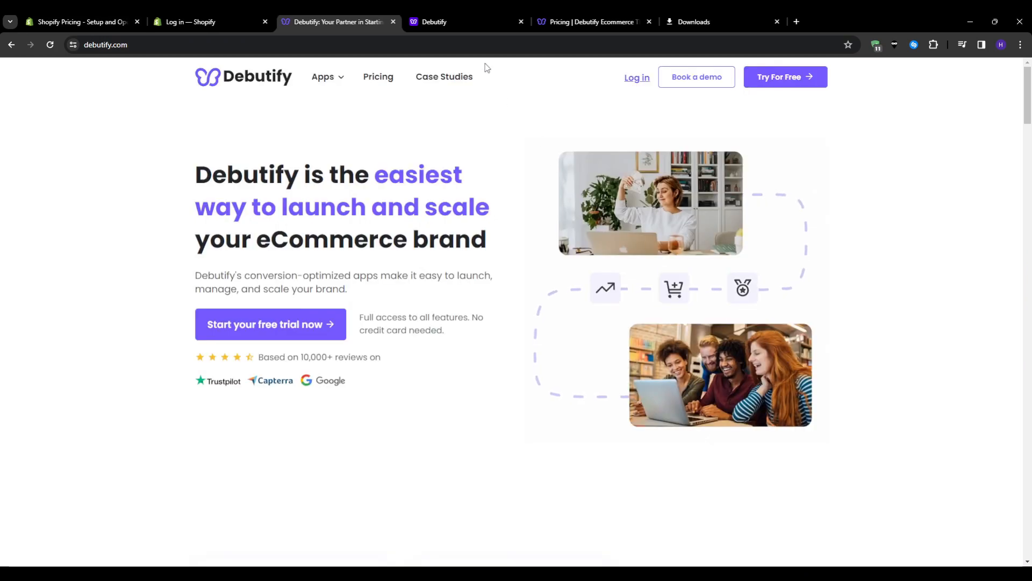
# - Go through the Debutify account dashboard again, from the setup checklist down to the Reviews section
pyautogui.click(457, 18)
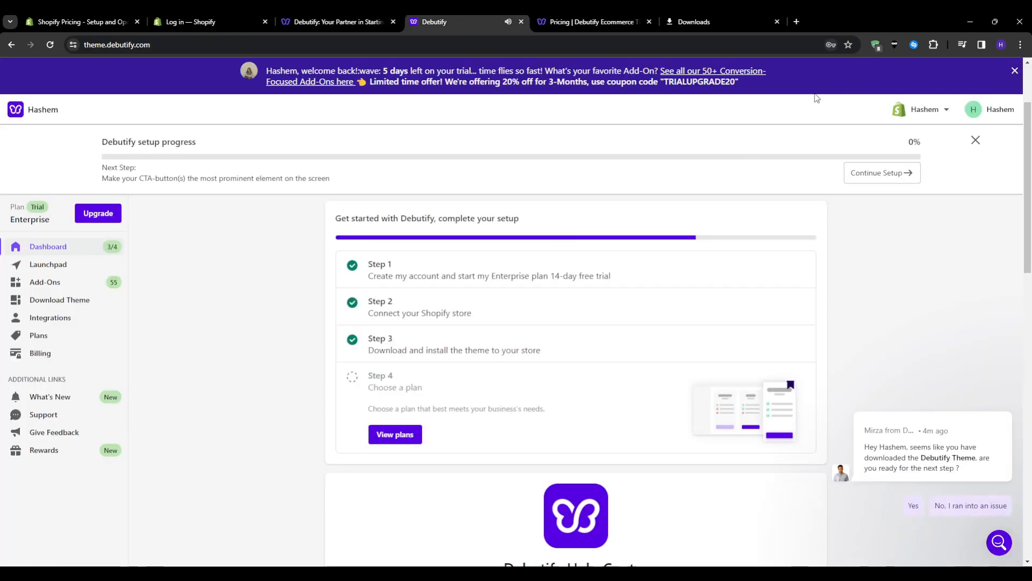
pyautogui.scroll(-2, 246, 261)
pyautogui.scroll(-5, 264, 280)
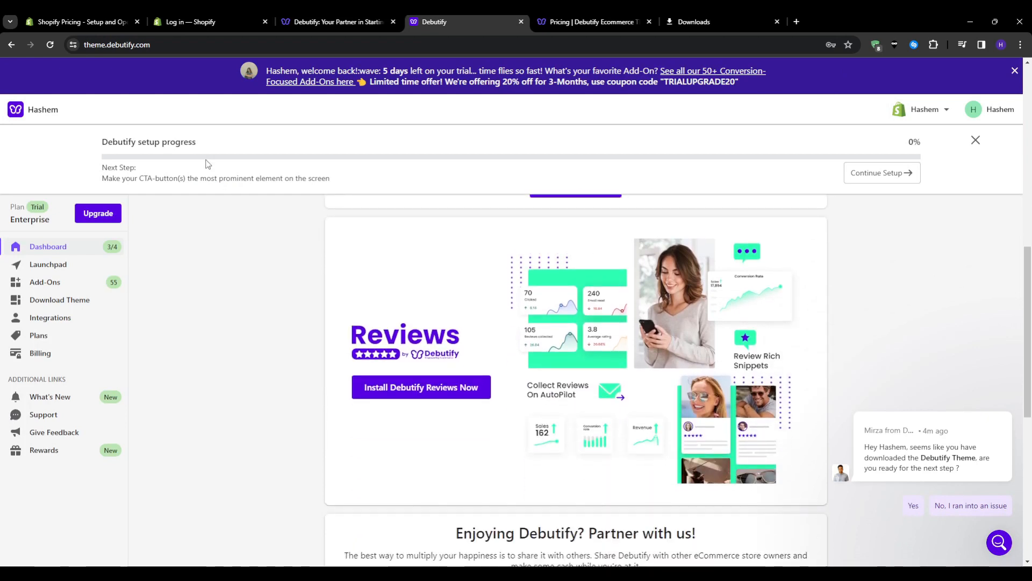
# - Switch to the Shopify admin and open the theme library for customizing the online store
pyautogui.click(194, 21)
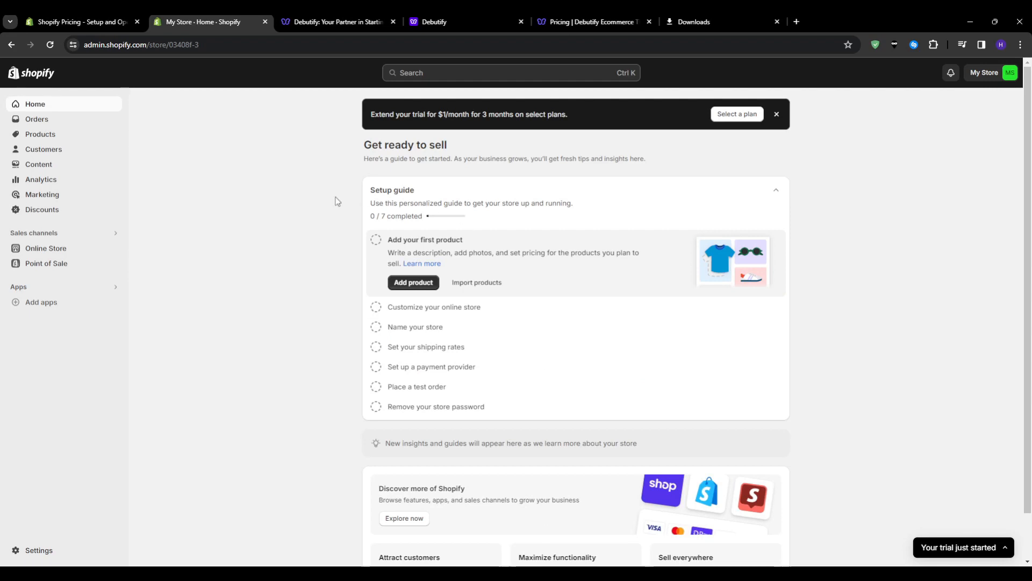
pyautogui.click(413, 306)
pyautogui.click(419, 302)
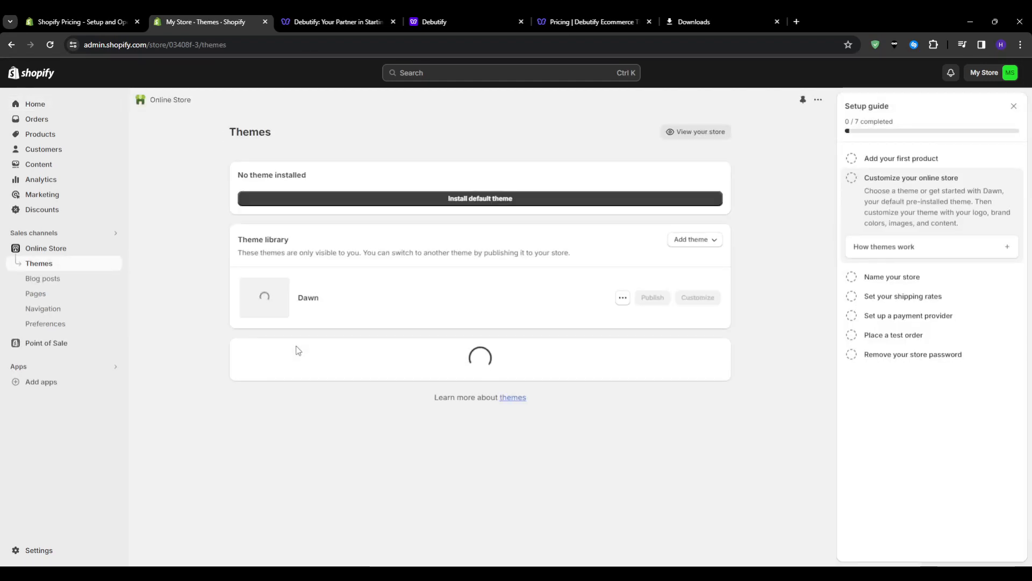
pyautogui.scroll(-4, 195, 364)
pyautogui.scroll(2, 195, 365)
pyautogui.scroll(1, 196, 365)
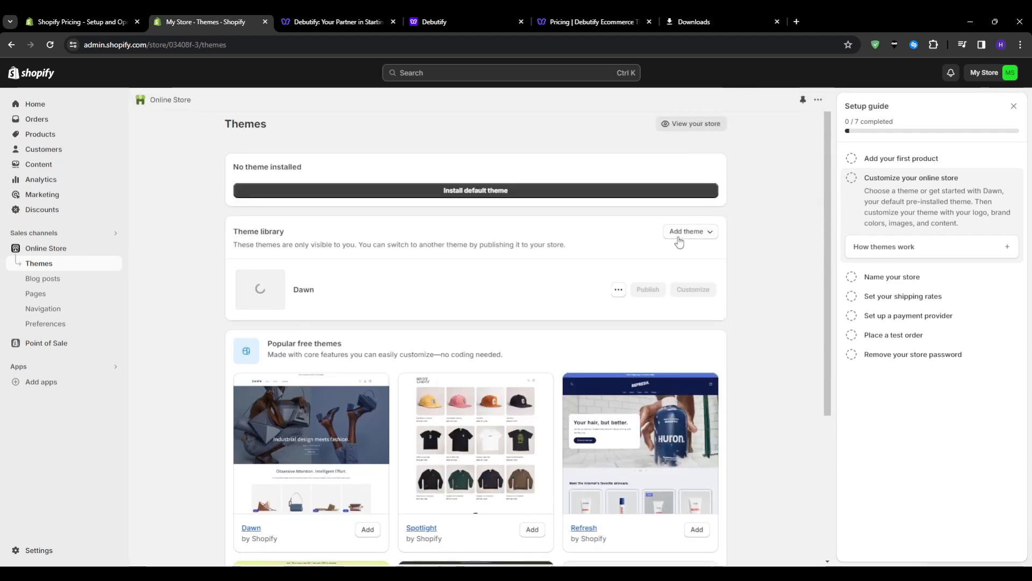
# - Upload the Debutify theme file fcc2b9.myshopify.com(debutify-theme-5.0.2).zip to the store's theme library
pyautogui.click(706, 236)
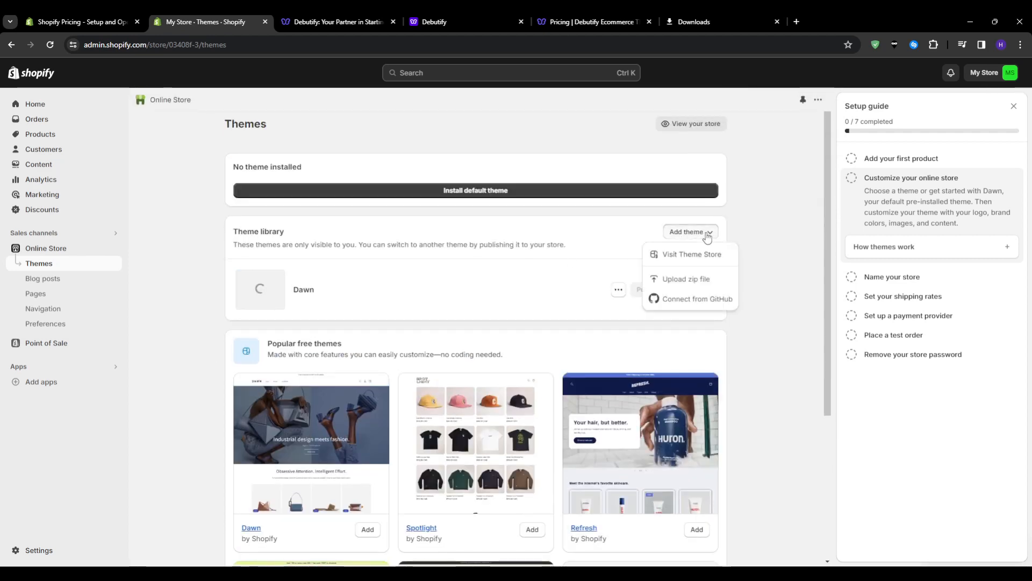
pyautogui.click(679, 279)
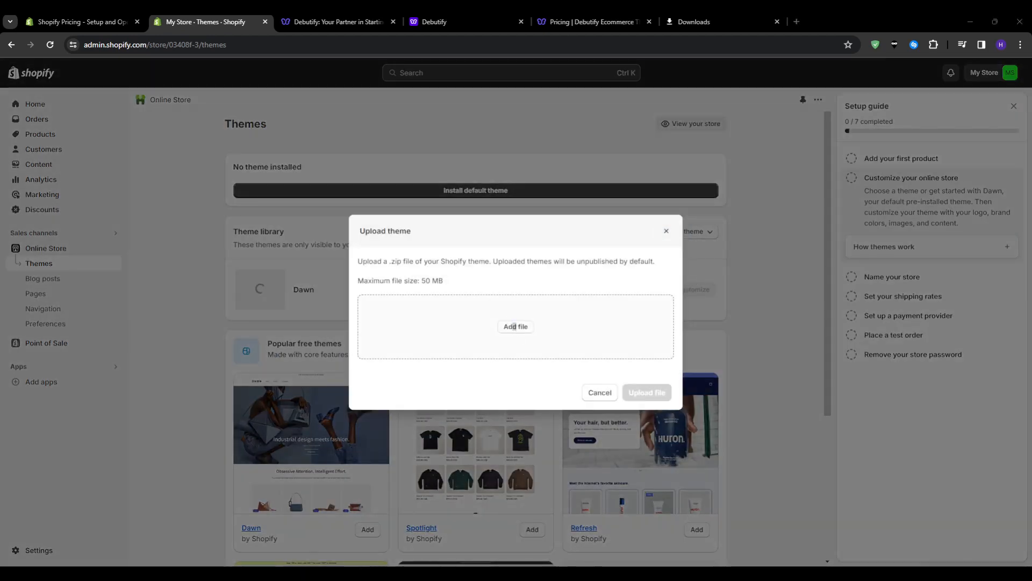
pyautogui.click(620, 302)
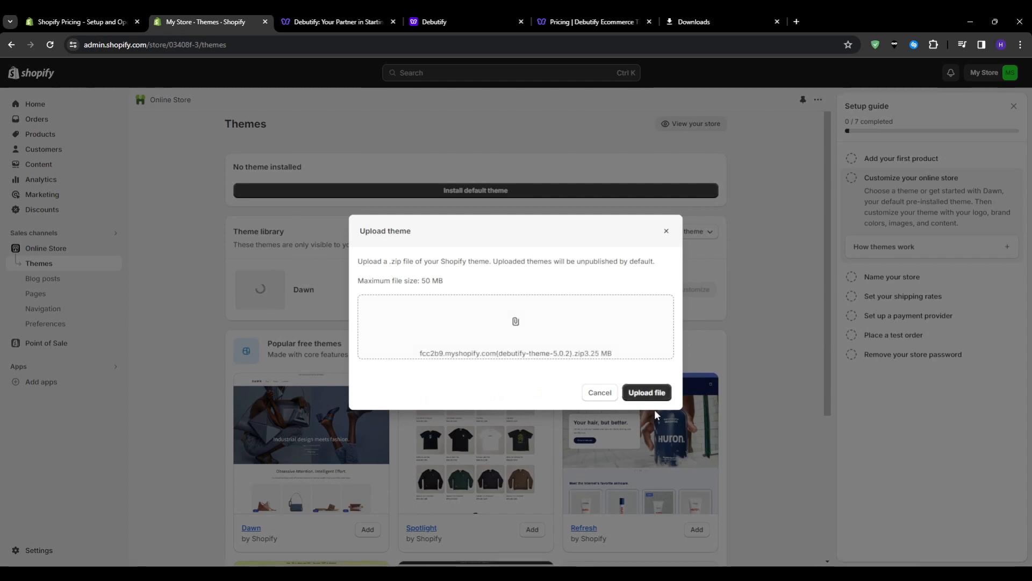
pyautogui.click(656, 392)
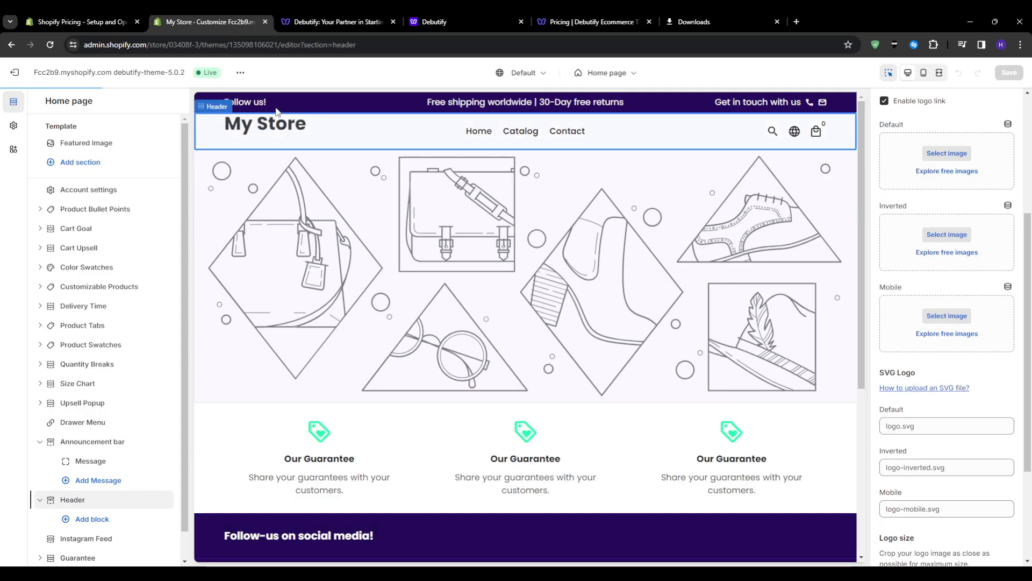
# - Look over the home page footer's settings and those of its Quick Links menu block
pyautogui.click(424, 534)
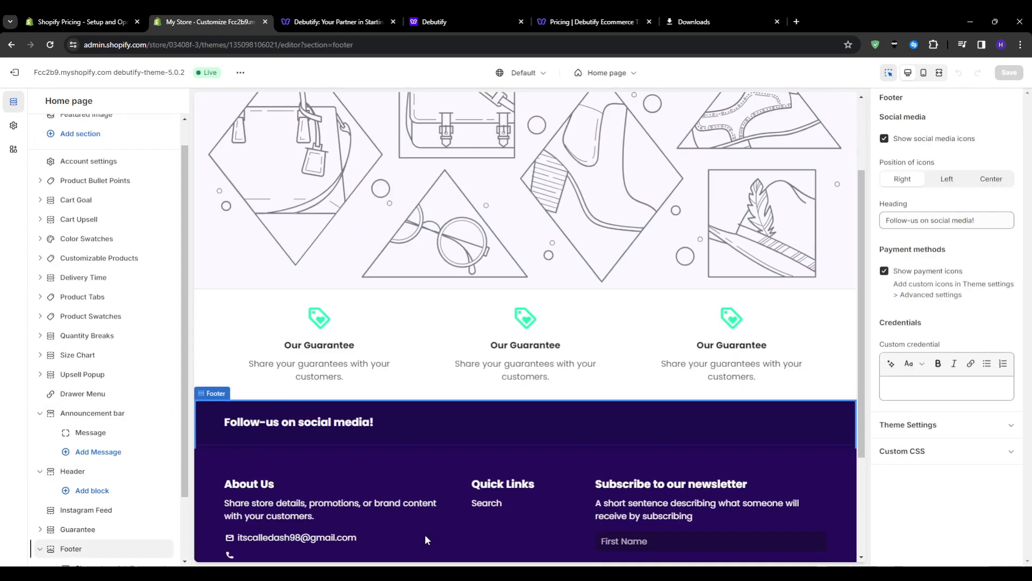
pyautogui.click(483, 398)
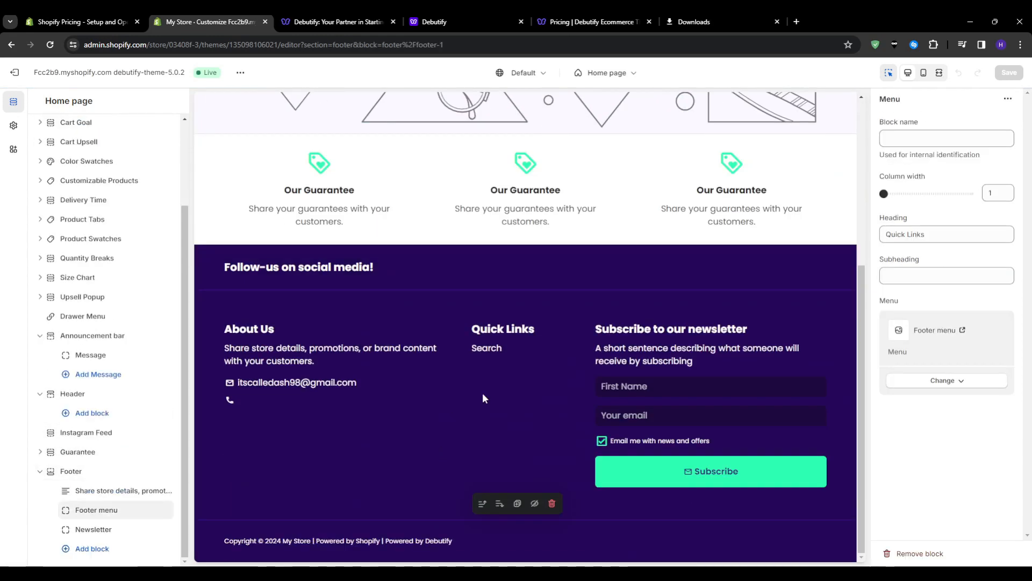
pyautogui.click(528, 267)
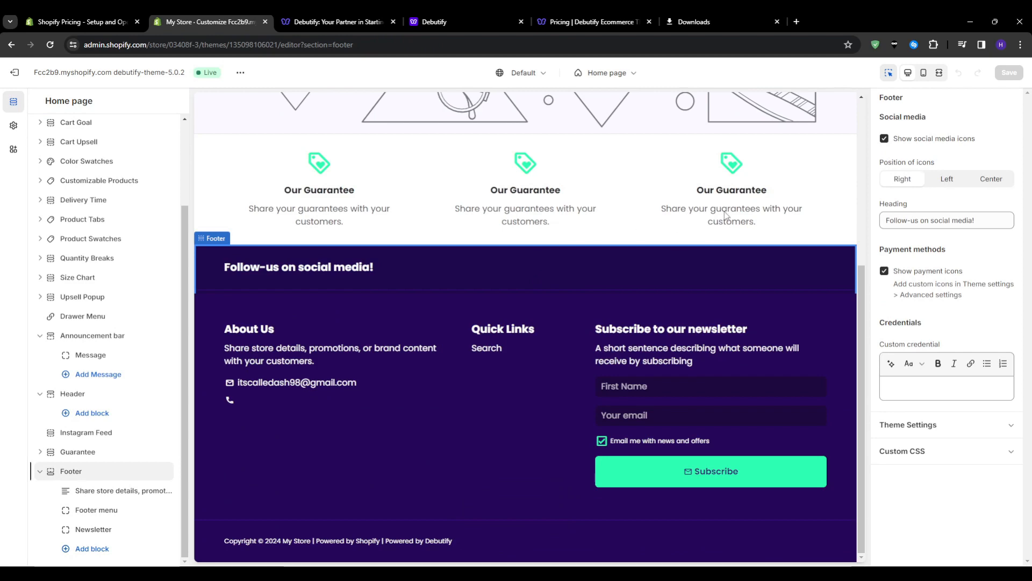
pyautogui.scroll(5, 371, 167)
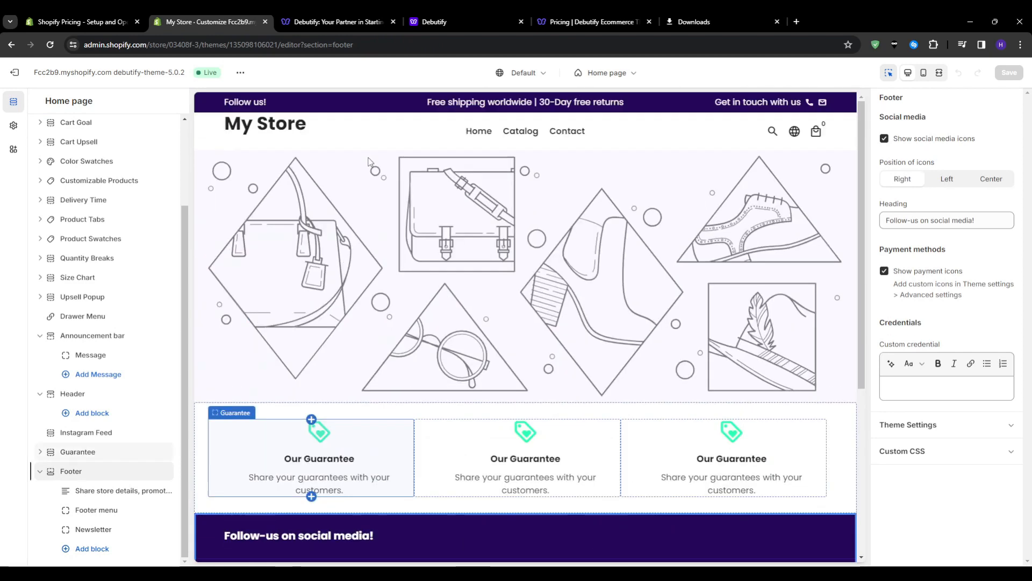
# - Review the announcement bar's settings, including its theme settings with the social media links
pyautogui.click(294, 109)
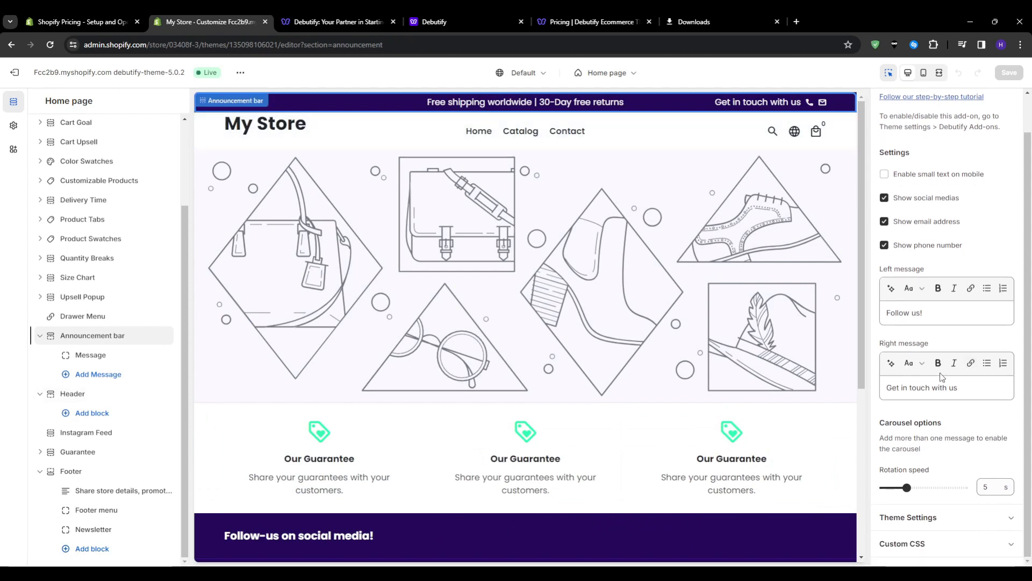
pyautogui.click(968, 514)
pyautogui.scroll(-8, 946, 322)
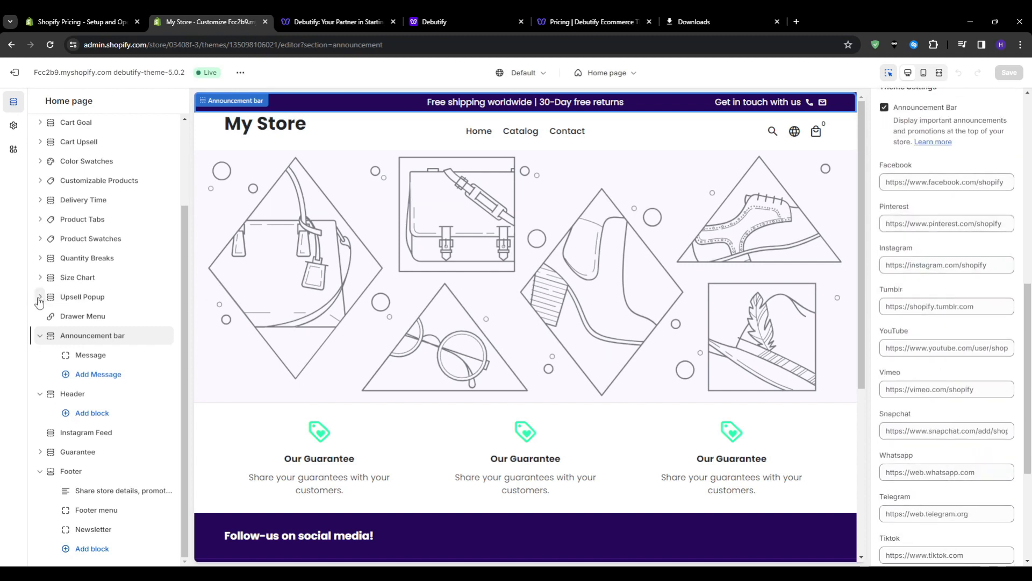
# - Review the theme's Account settings section and the remaining sections listed for the home page
pyautogui.scroll(2, 107, 341)
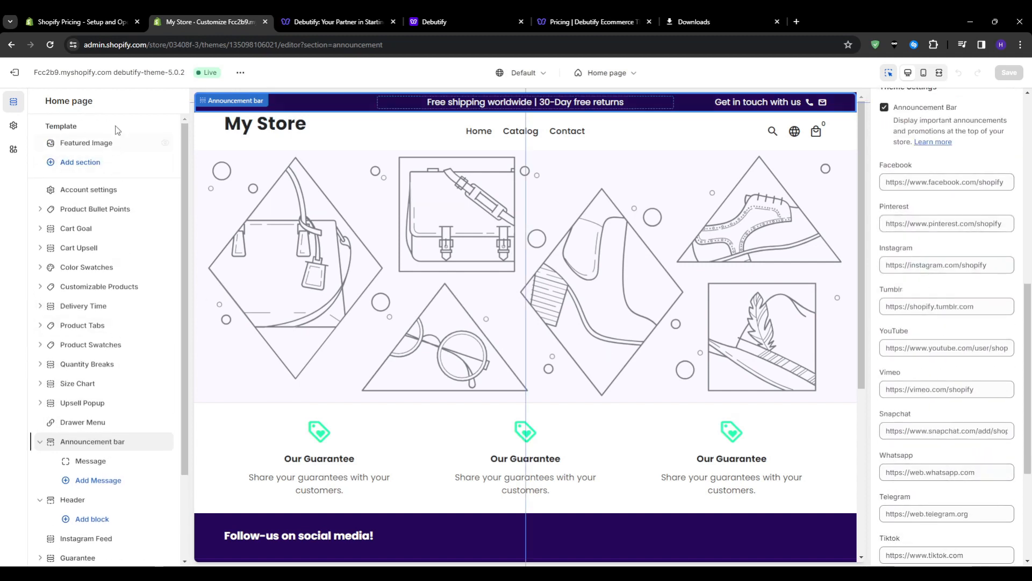
pyautogui.click(127, 193)
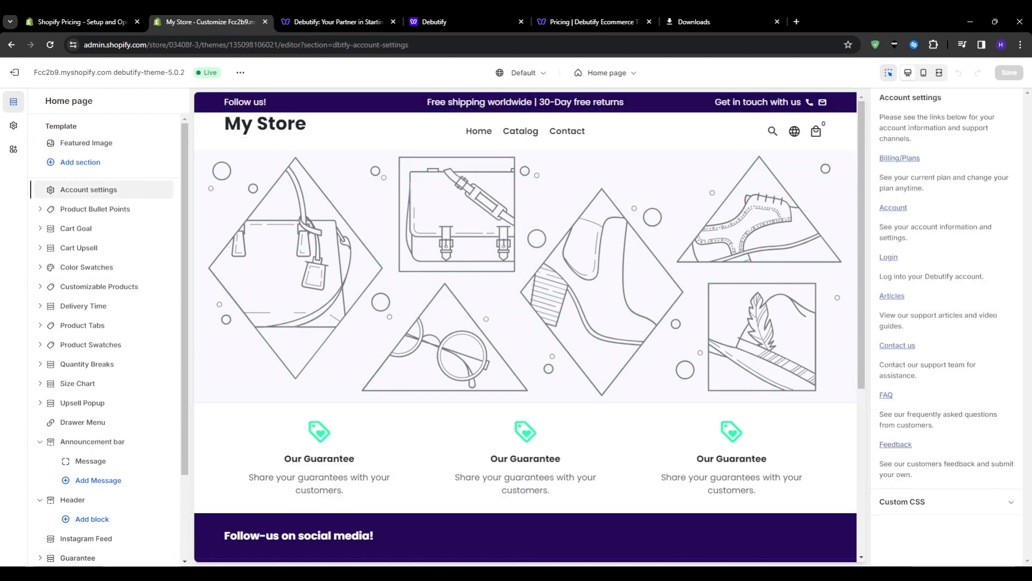
pyautogui.scroll(-2, 124, 416)
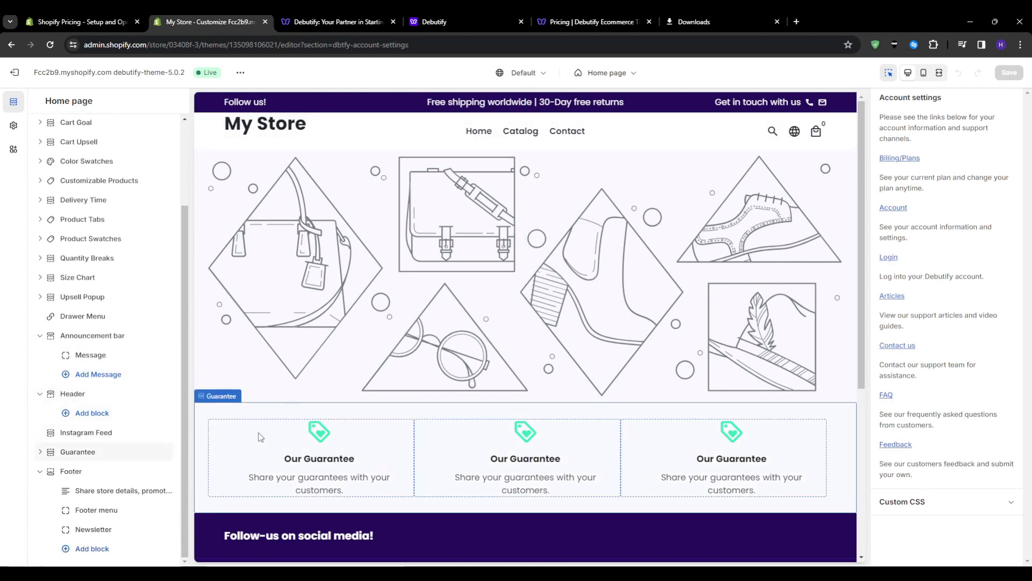
# - In the theme's color settings, set the announcement bar background to light purple #B184F5
pyautogui.click(13, 125)
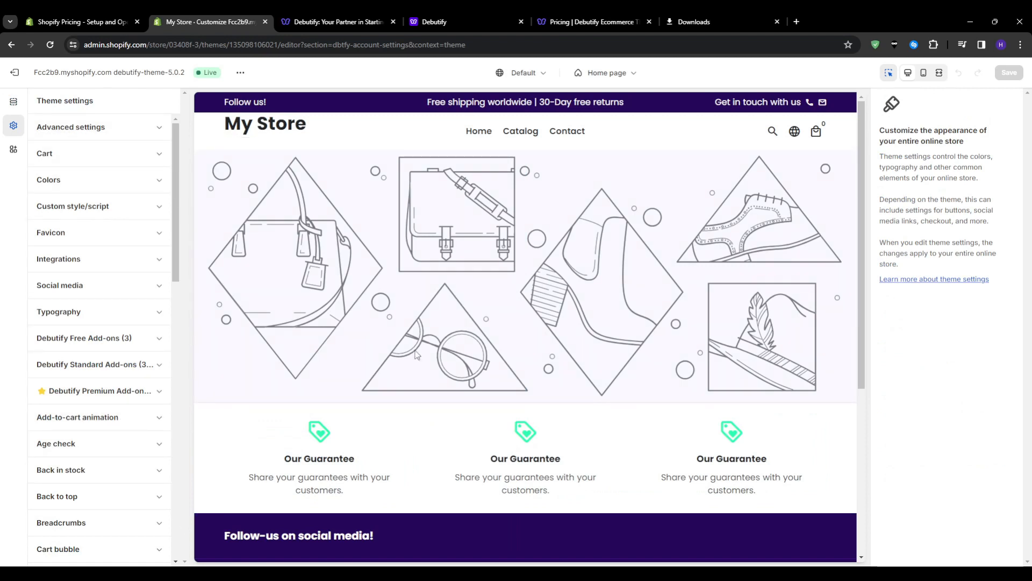
pyautogui.click(159, 183)
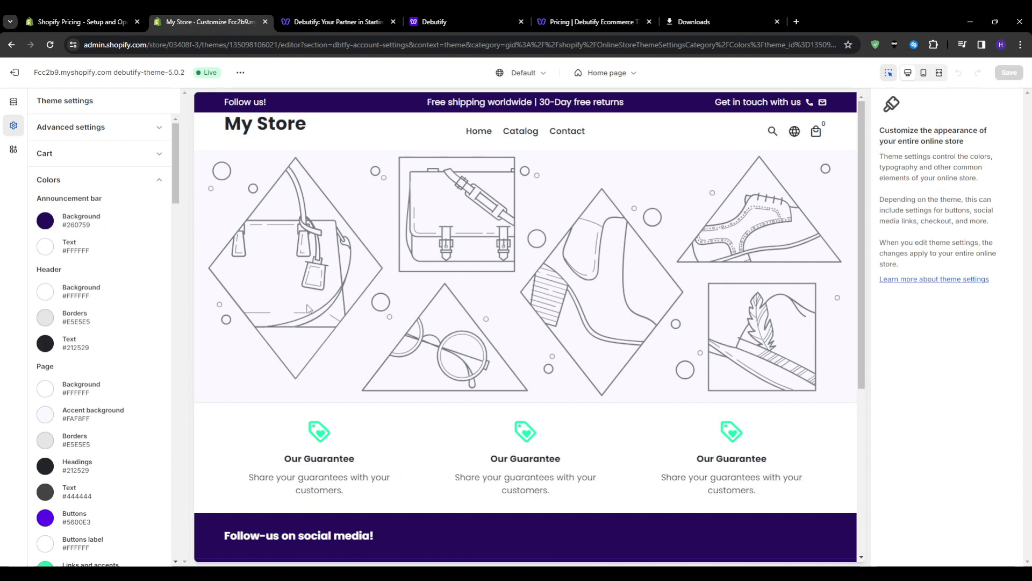
pyautogui.scroll(-3, 81, 430)
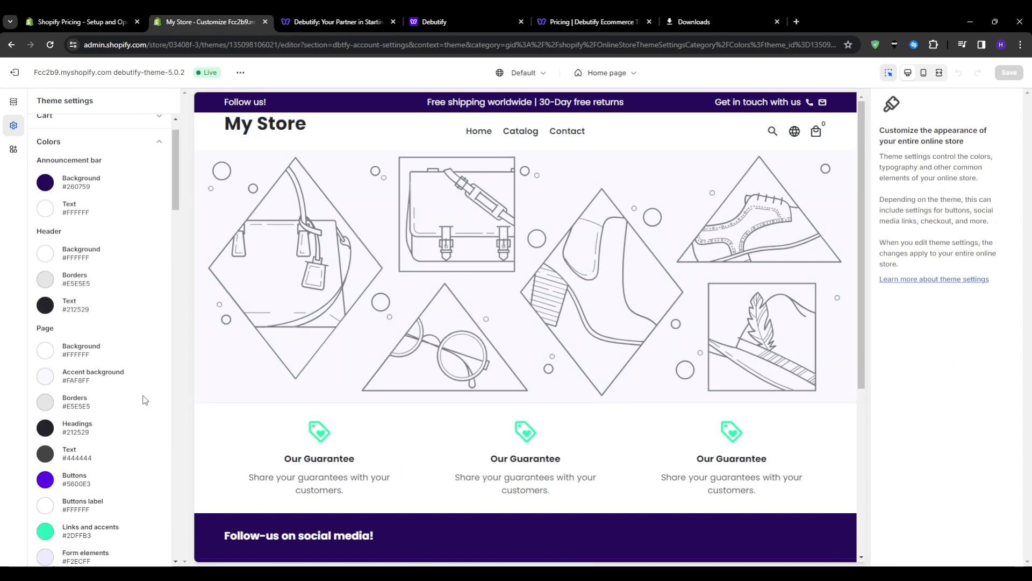
pyautogui.click(49, 466)
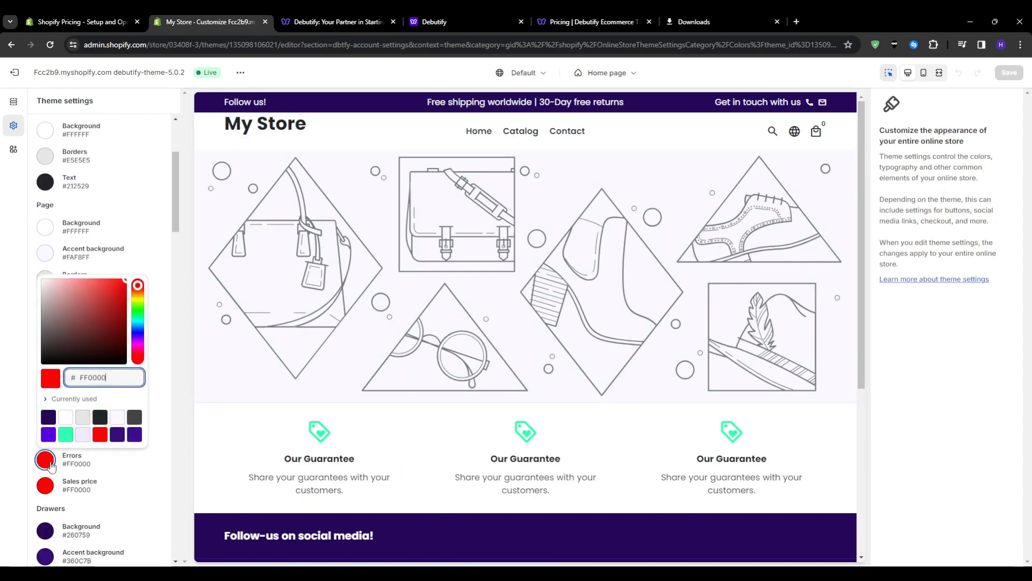
pyautogui.click(49, 467)
pyautogui.scroll(1, 95, 410)
pyautogui.scroll(2, 95, 377)
pyautogui.click(46, 167)
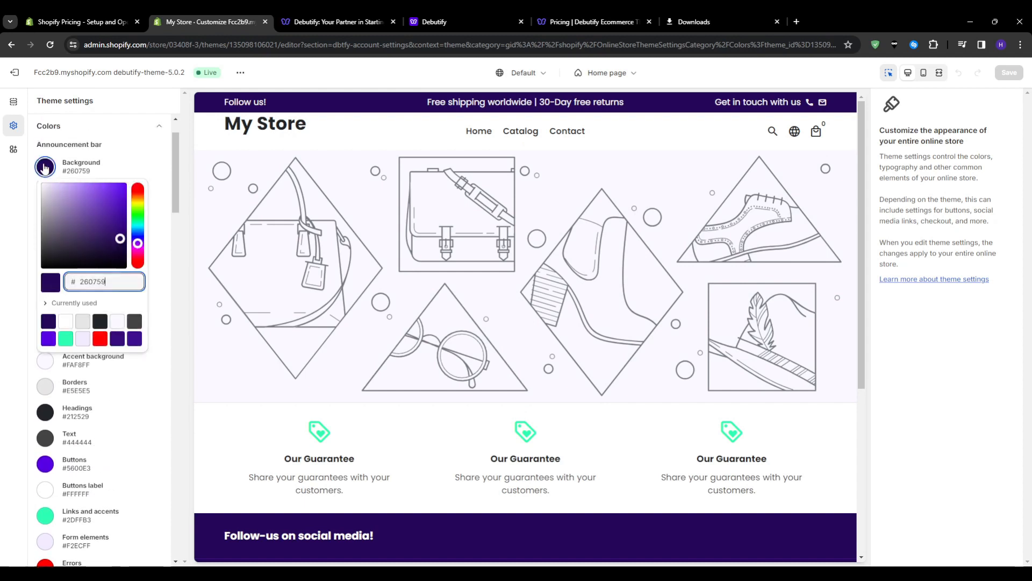
pyautogui.moveTo(70, 210)
pyautogui.mouseDown()
pyautogui.moveTo(55, 191)
pyautogui.moveTo(58, 225)
pyautogui.moveTo(40, 189)
pyautogui.moveTo(82, 190)
pyautogui.mouseUp()
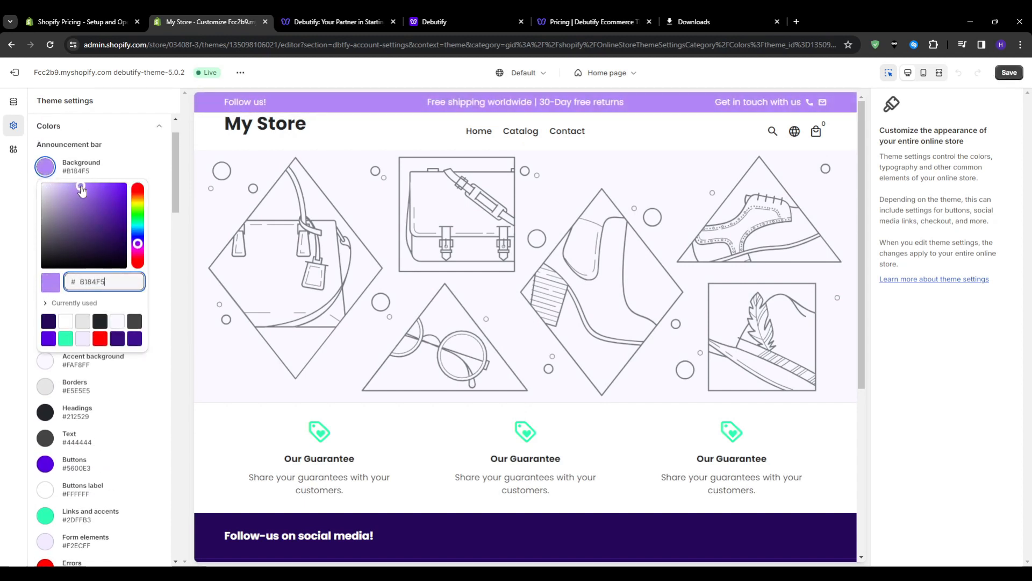
pyautogui.click(2, 242)
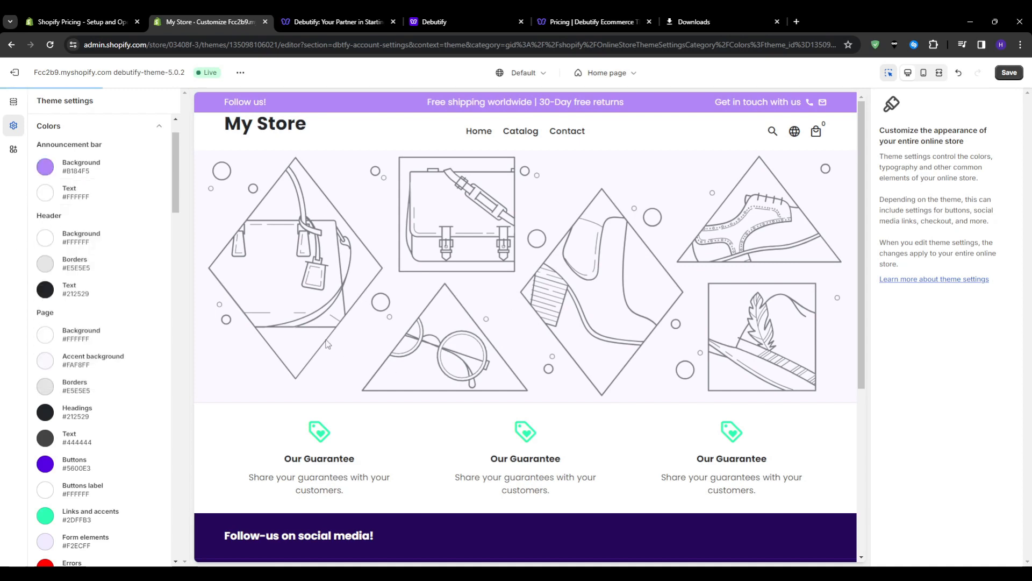
# - In the theme's color settings, set the header text color to blue #1587FF
pyautogui.click(384, 531)
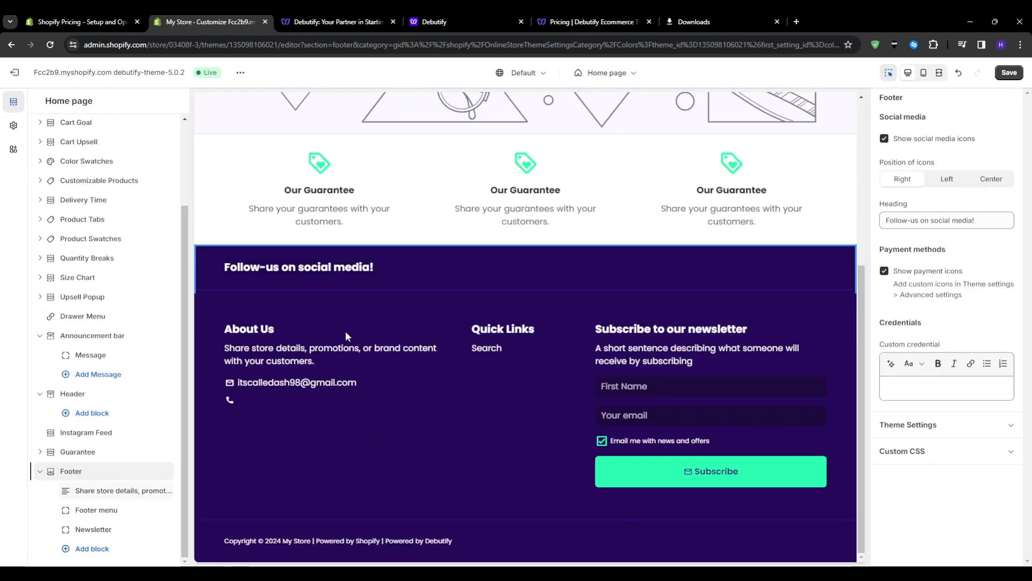
pyautogui.click(14, 126)
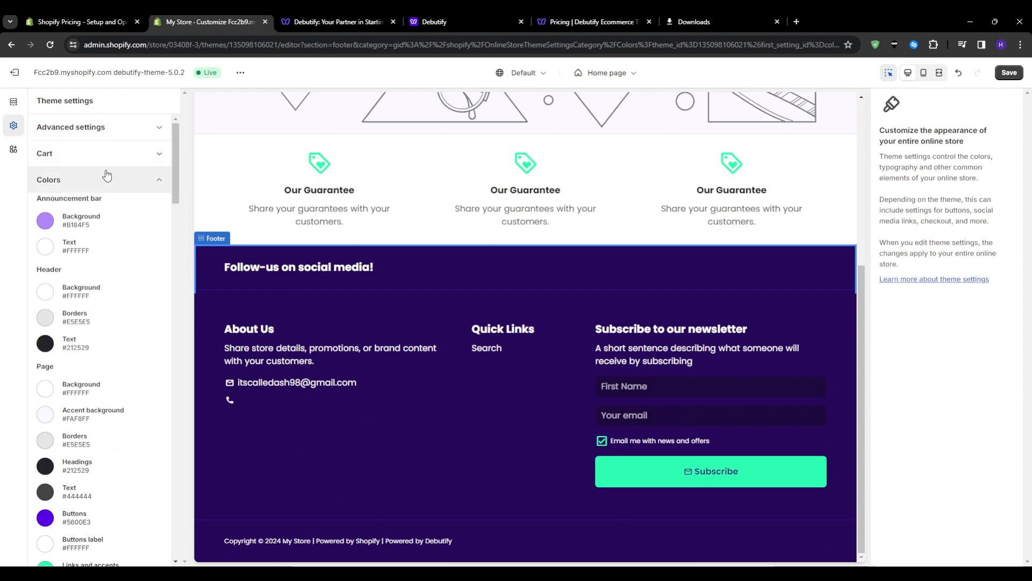
pyautogui.click(73, 344)
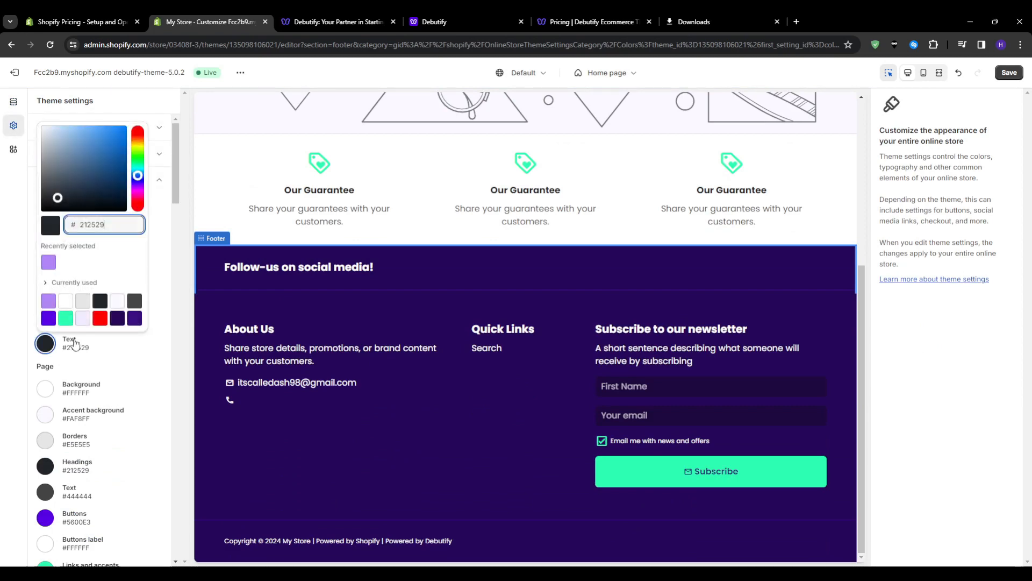
pyautogui.moveTo(103, 192); pyautogui.dragTo(120, 120)
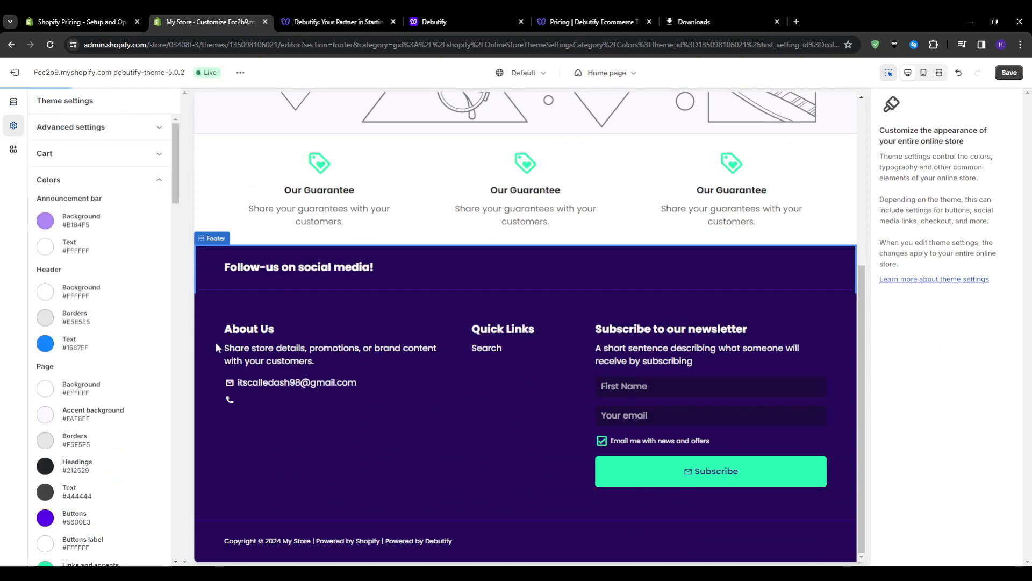
pyautogui.scroll(4, 366, 417)
pyautogui.scroll(1, 365, 418)
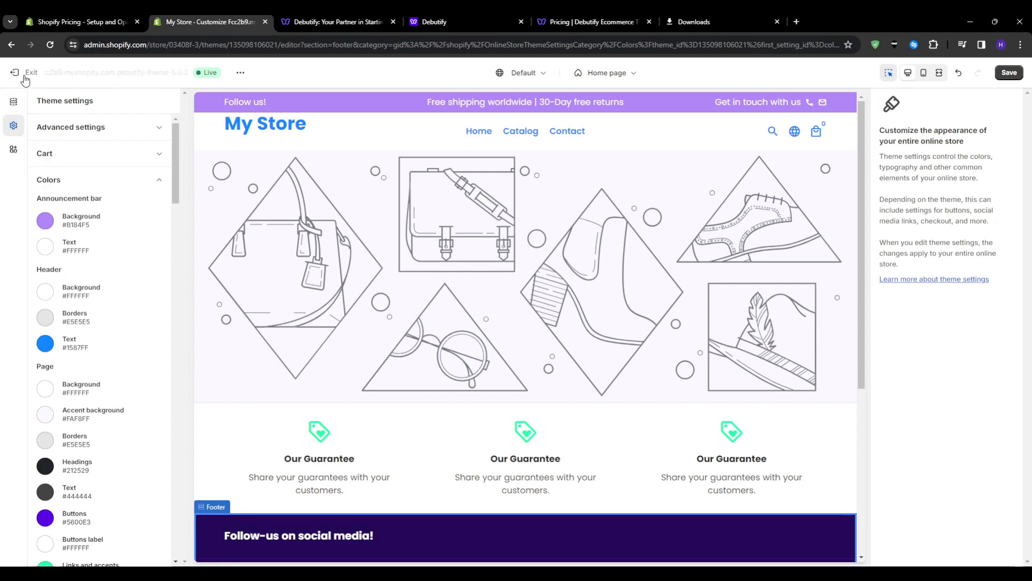
# - Return to the home page sections, open the Featured Image section's settings and look over the page preview
pyautogui.click(14, 101)
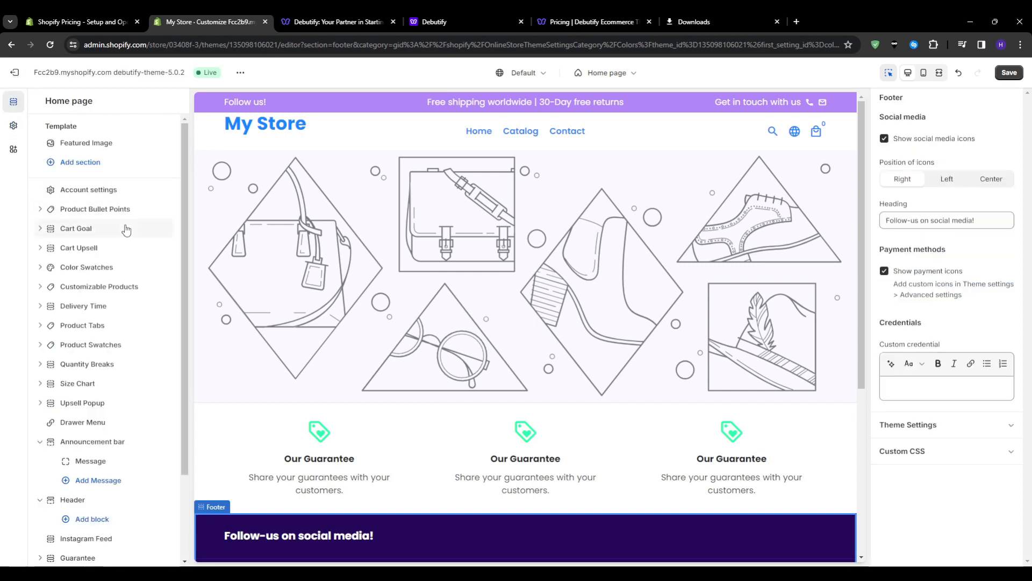
pyautogui.click(332, 270)
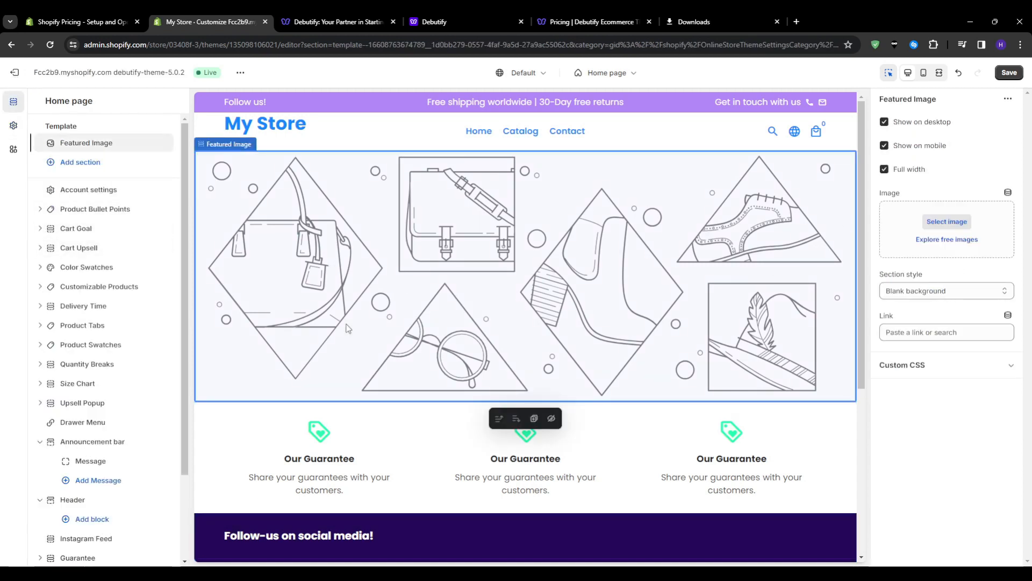
pyautogui.scroll(-4, 618, 318)
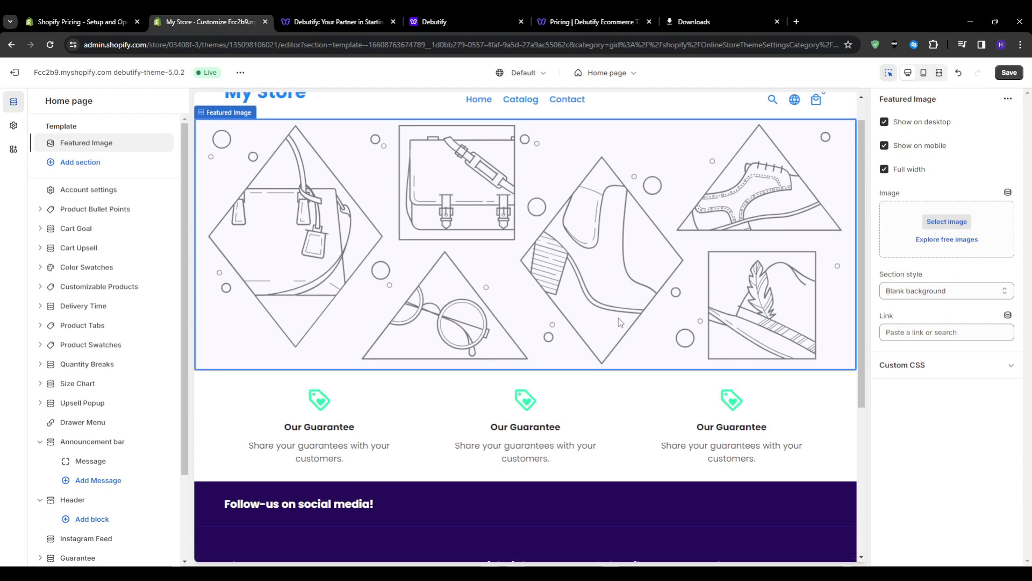
pyautogui.scroll(6, 612, 318)
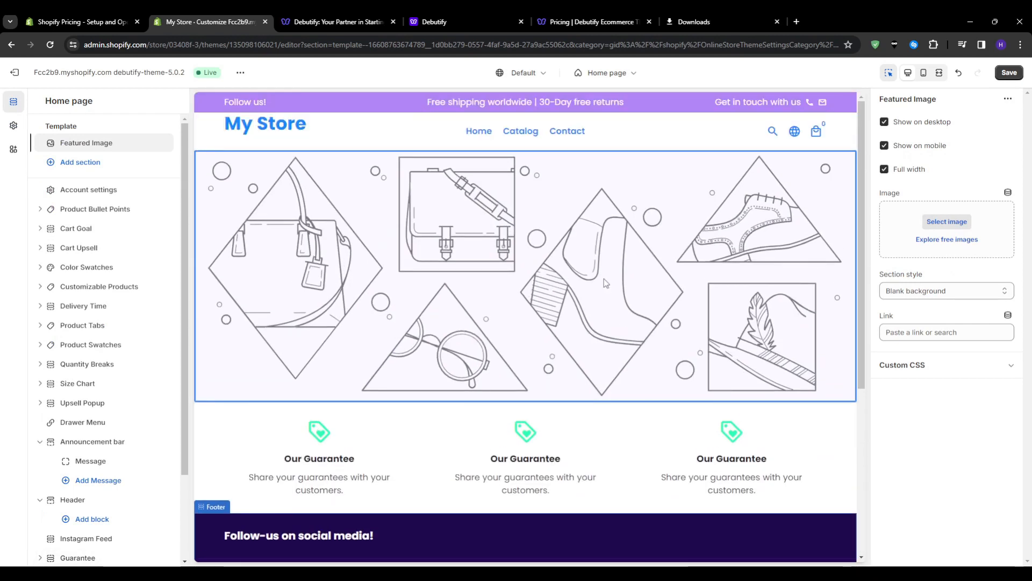
# - Browse the list of store pages available for editing and check the Products templates
pyautogui.click(535, 73)
pyautogui.click(540, 72)
pyautogui.click(602, 73)
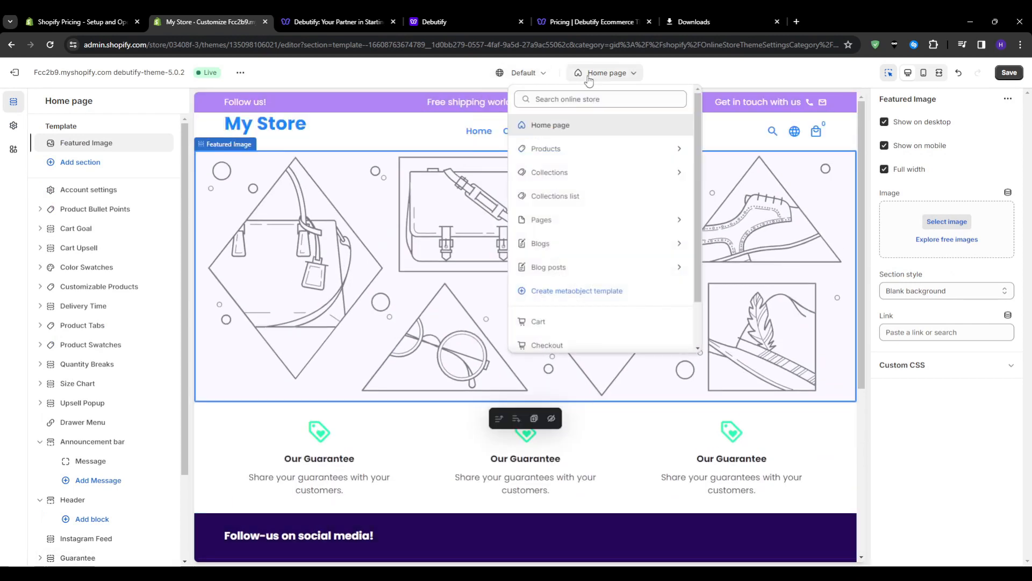
pyautogui.click(585, 149)
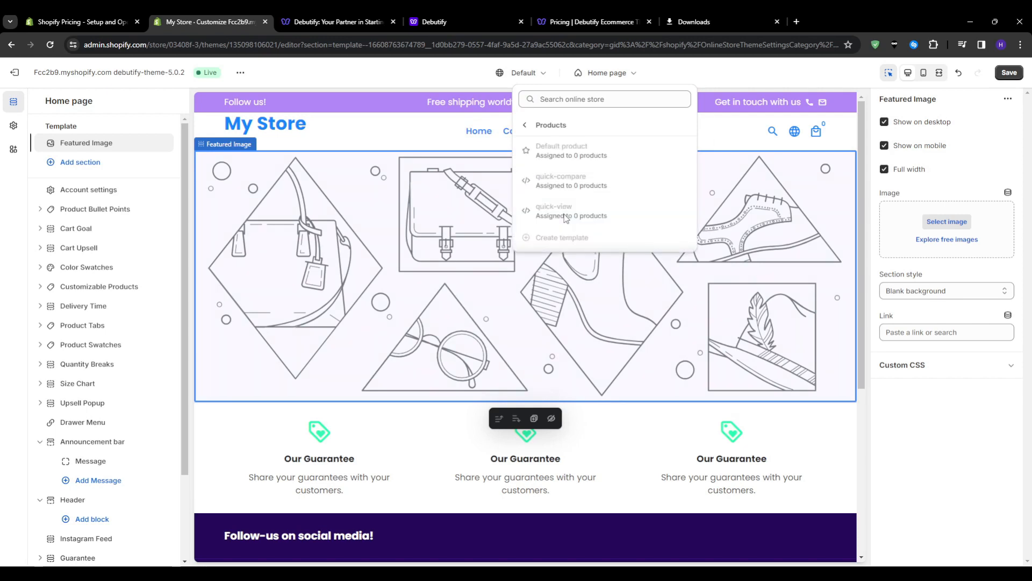
pyautogui.click(400, 135)
pyautogui.click(580, 251)
# - Set the Featured Image to the clothing rack photo from the Shop Local category of free images
pyautogui.click(947, 221)
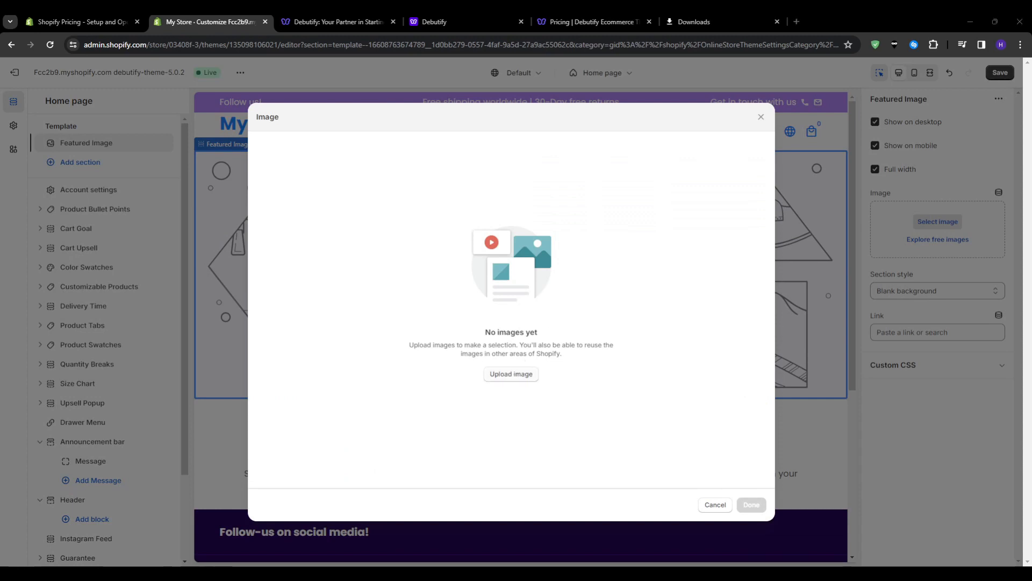
pyautogui.click(715, 504)
pyautogui.click(962, 239)
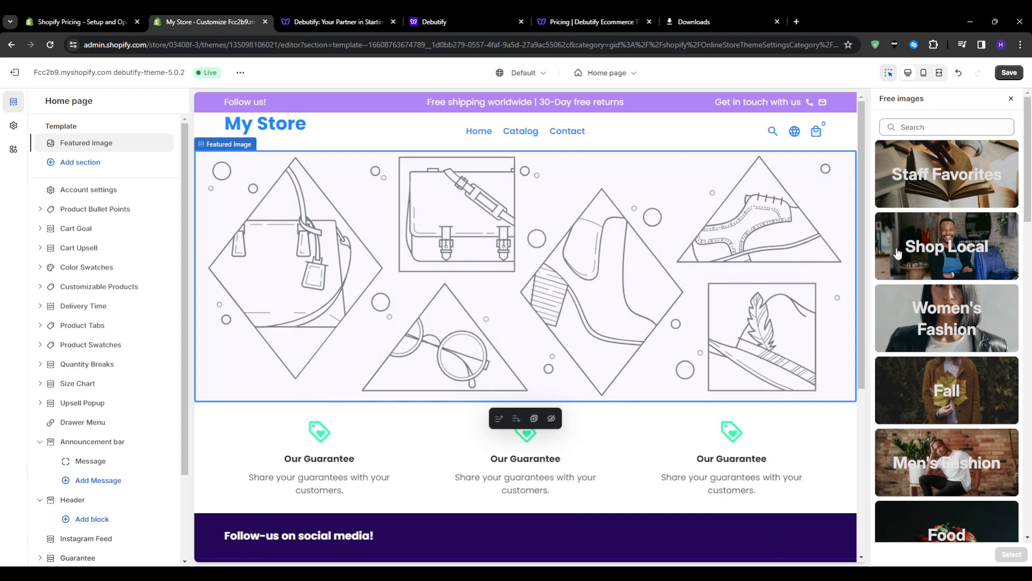
pyautogui.click(904, 263)
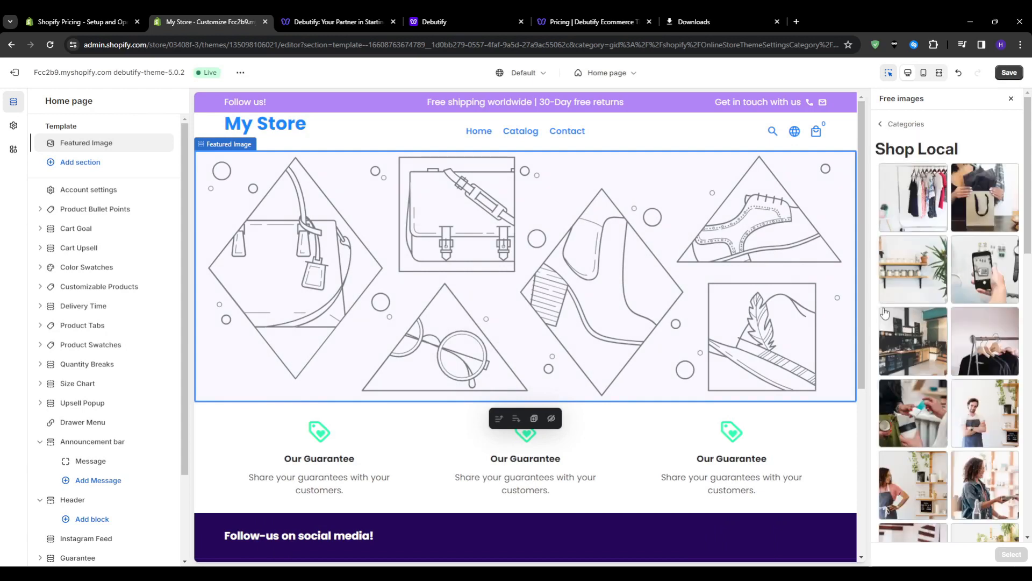
pyautogui.click(913, 197)
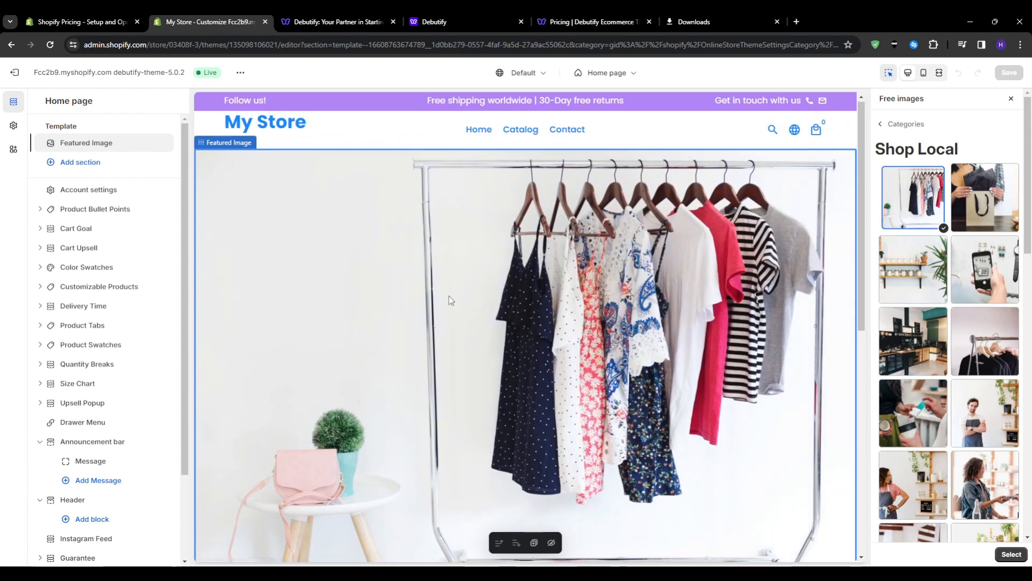
pyautogui.scroll(-5, 450, 296)
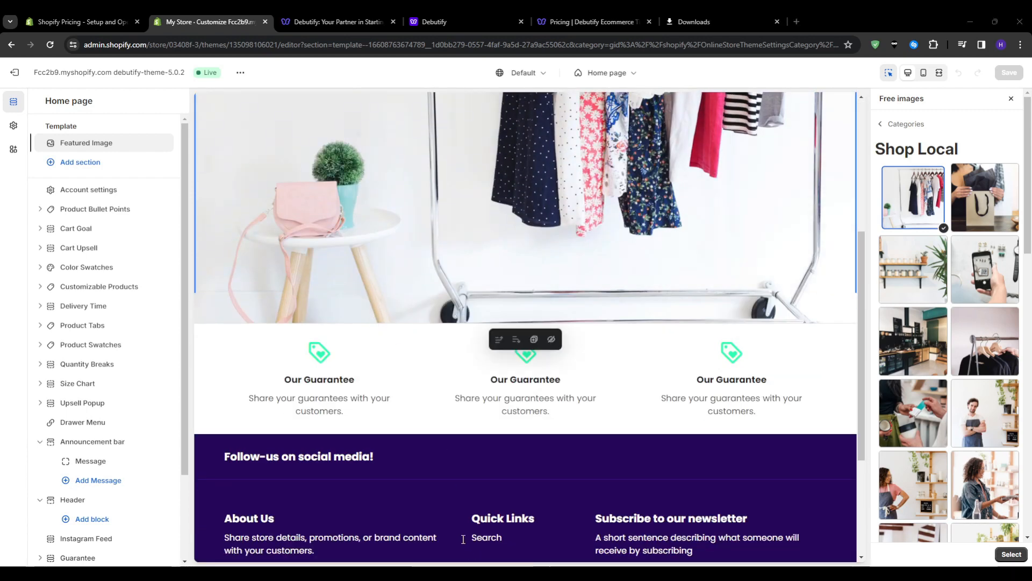